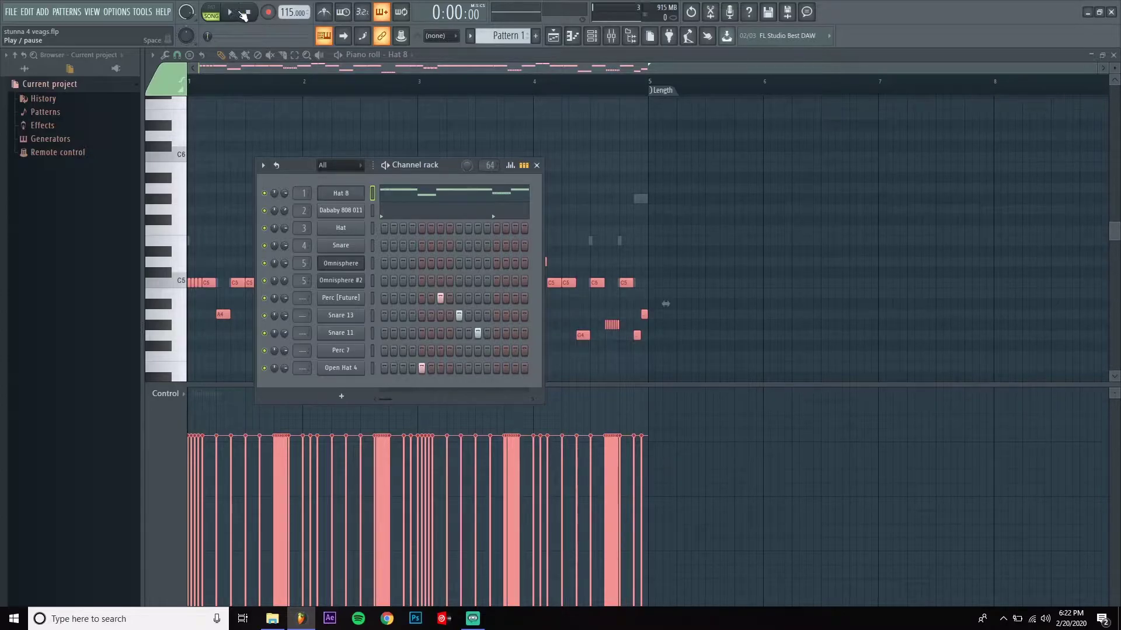
# Save the project and play the full beat from the start, stopping after a short listen.
pyautogui.hotkey('ctrl', 's')
pyautogui.click(232, 13)
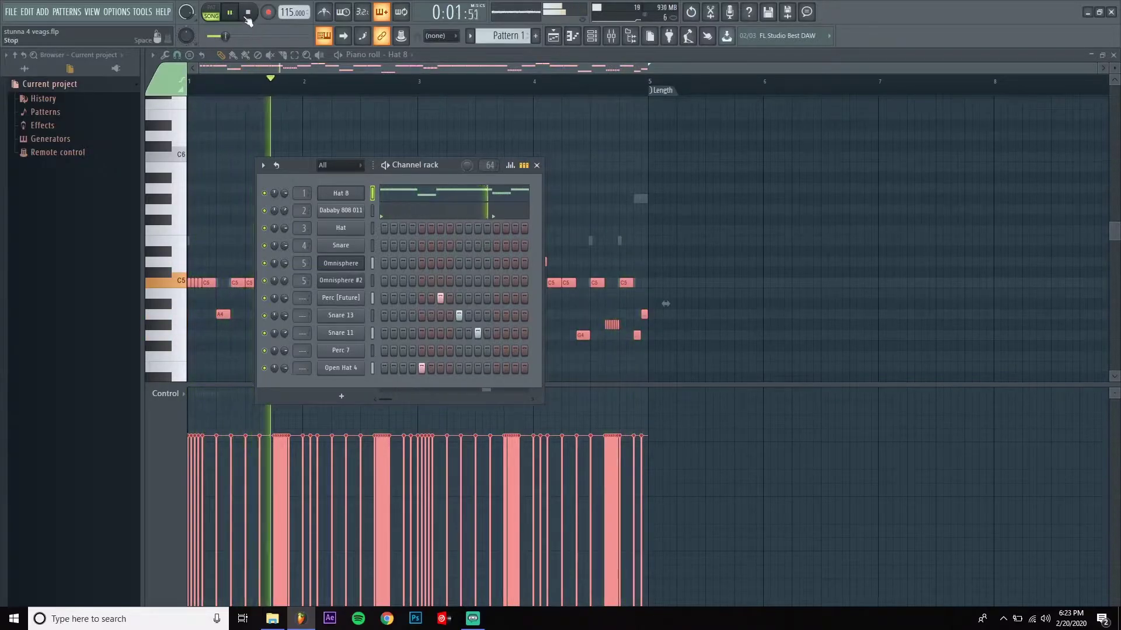
pyautogui.click(248, 13)
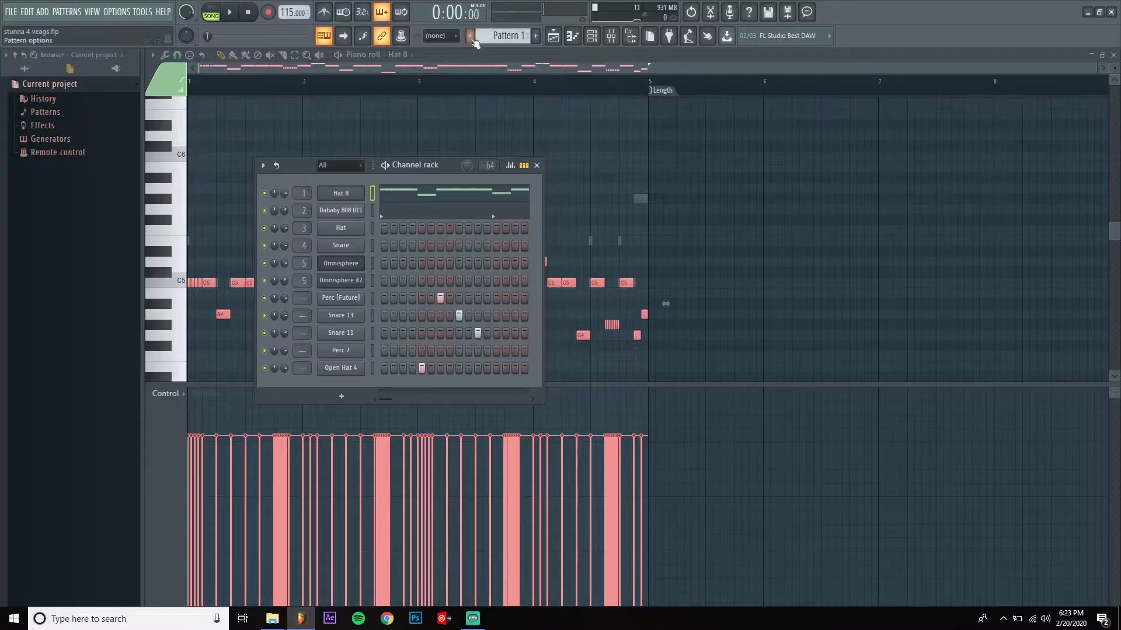
# Solo the Hat 8 channel, play its pattern alone and deselect its notes in the piano roll.
pyautogui.rightClick(264, 194)
pyautogui.click(291, 202)
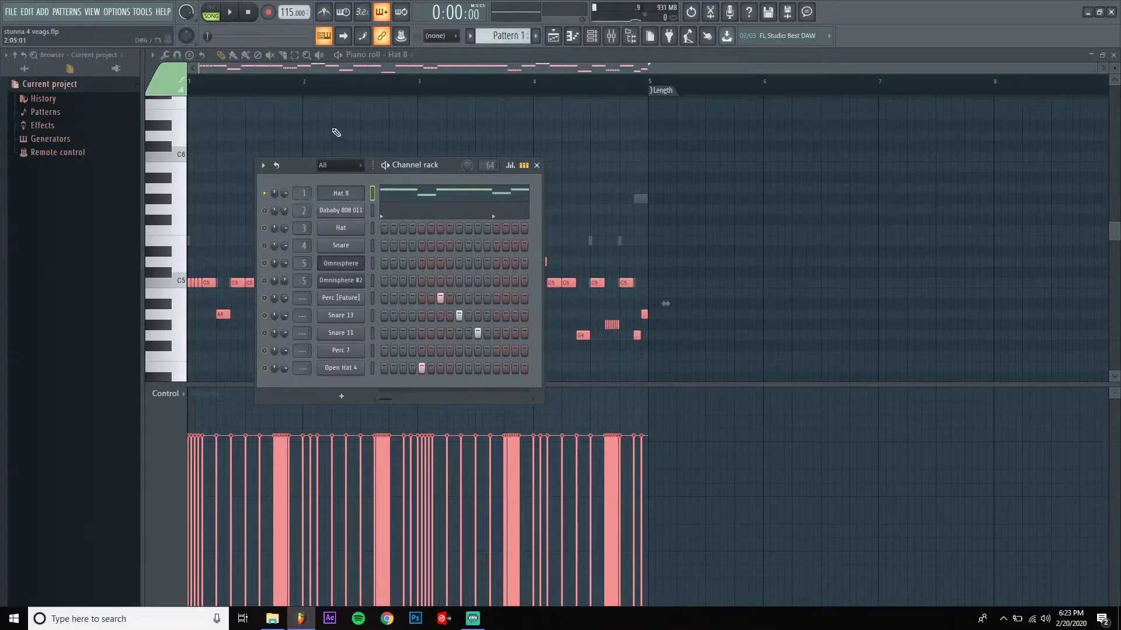
pyautogui.press('space')
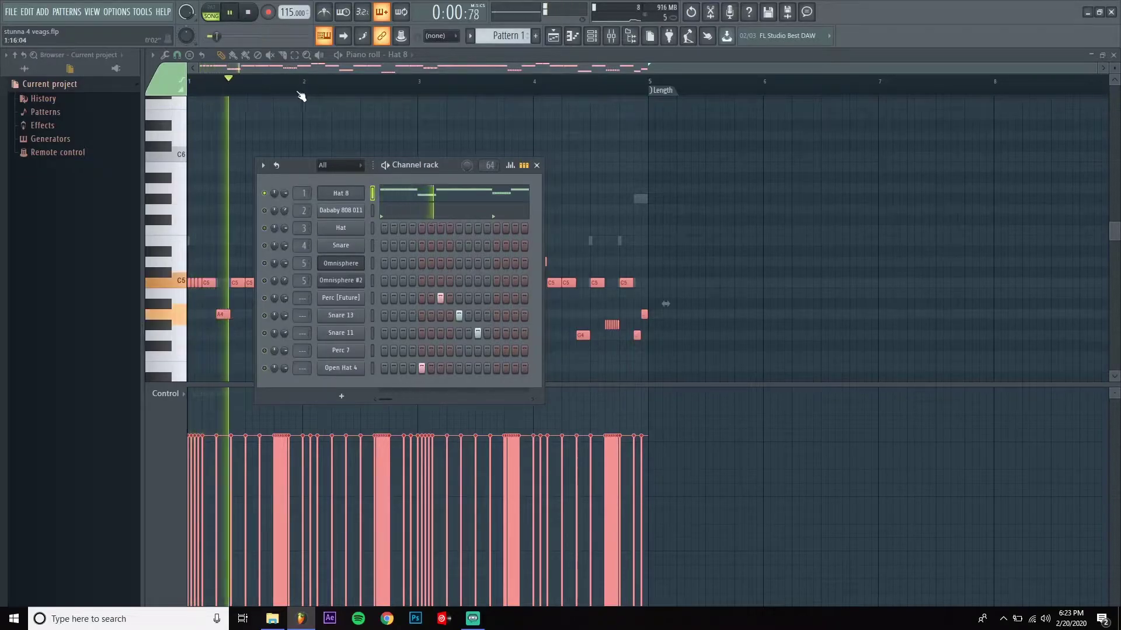
pyautogui.keyDown('ctrl'); pyautogui.click(285, 111); pyautogui.keyUp('ctrl')
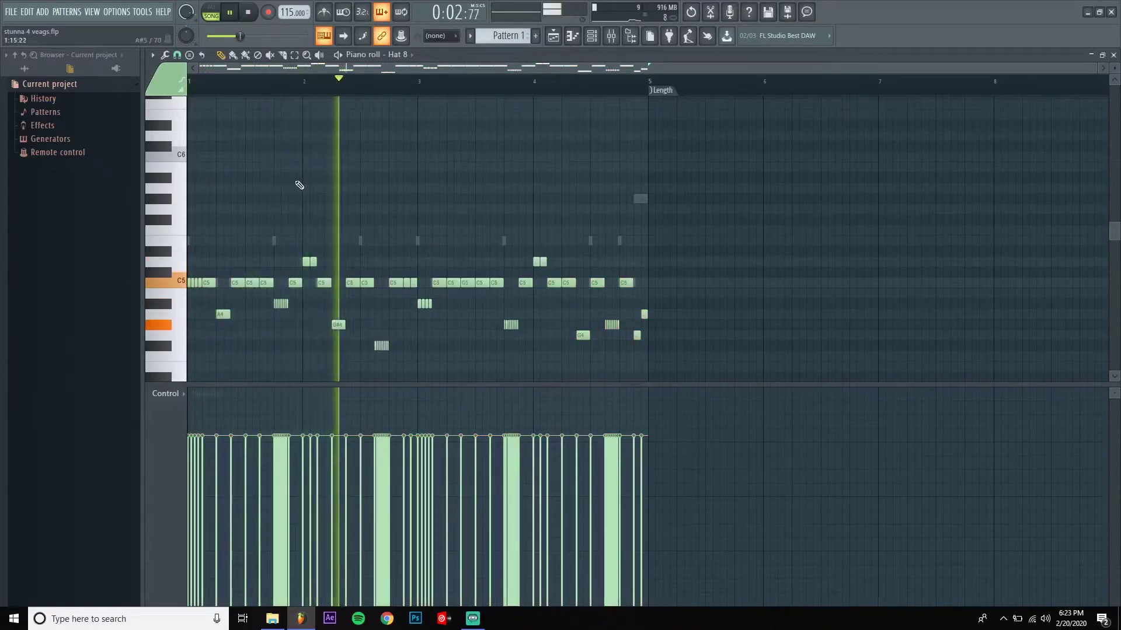
pyautogui.scroll(-3, 525, 370)
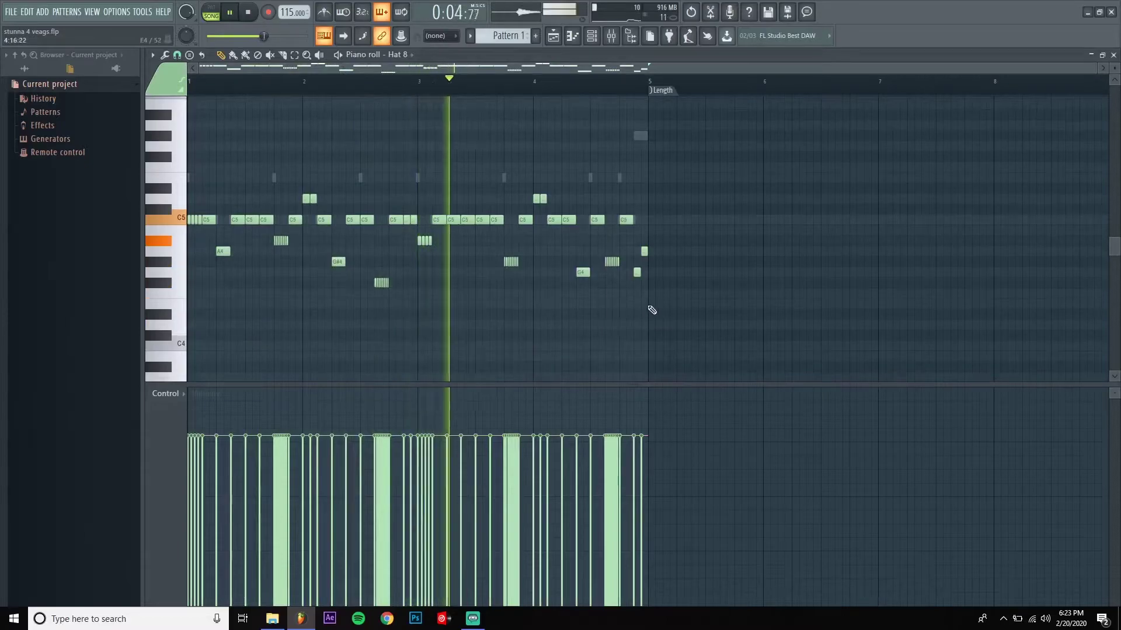
pyautogui.press('space')
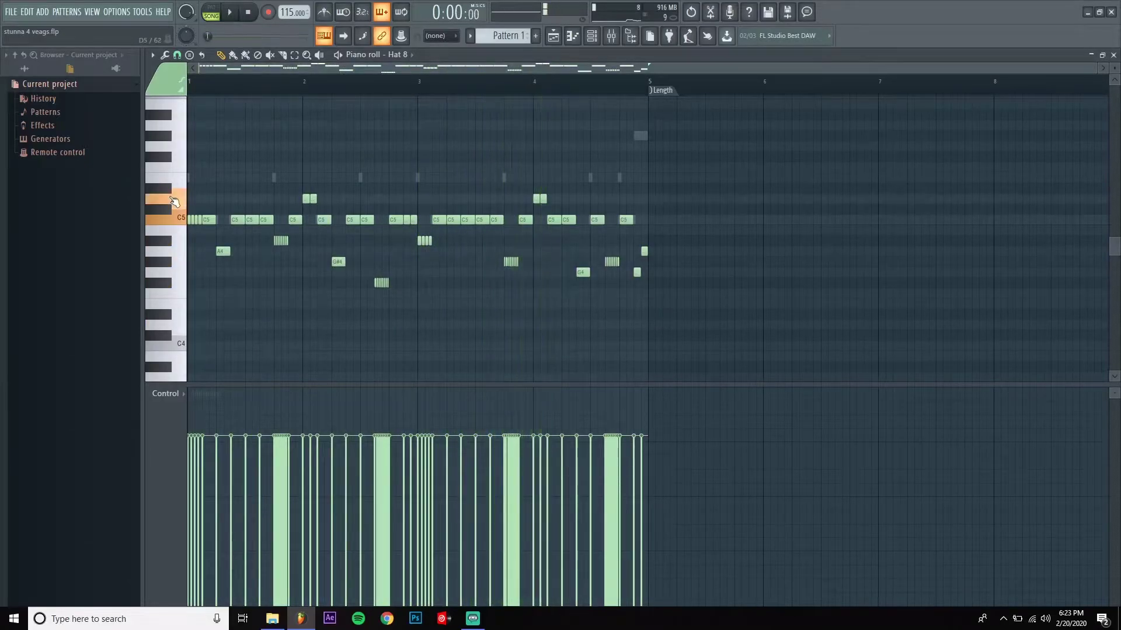
# Audition the hat sample at C5 and at lower pitches such as A4 and G4 on the piano-roll keyboard.
pyautogui.click(178, 253)
pyautogui.click(178, 238)
pyautogui.click(178, 251)
pyautogui.click(178, 274)
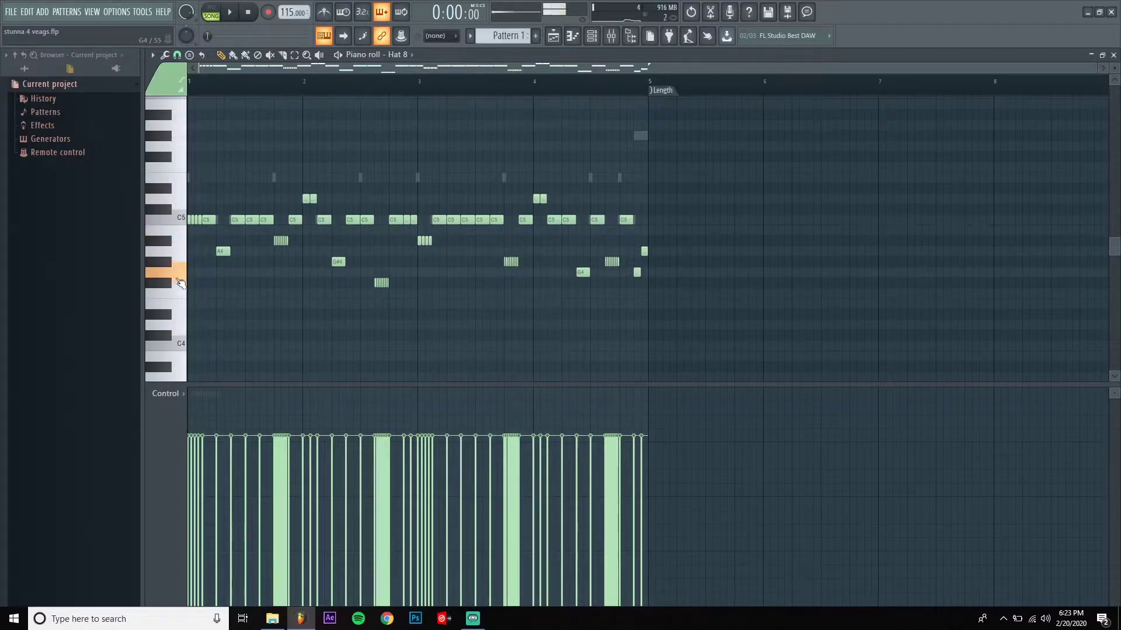
pyautogui.click(178, 288)
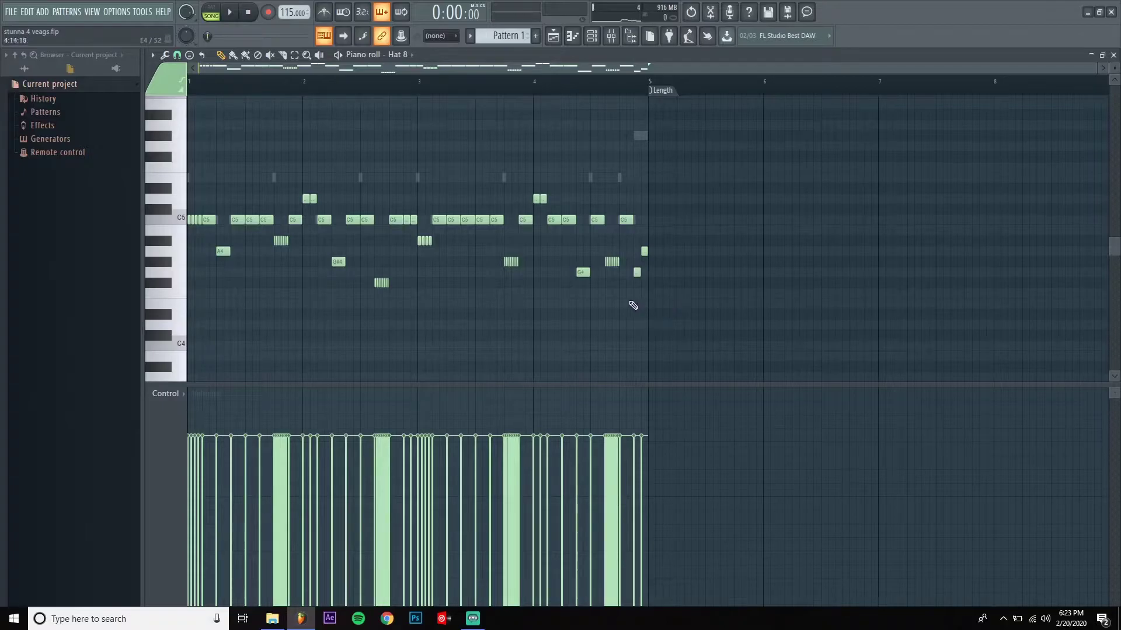
pyautogui.moveTo(677, 298); pyautogui.dragTo(87, 140)
pyautogui.click(180, 220)
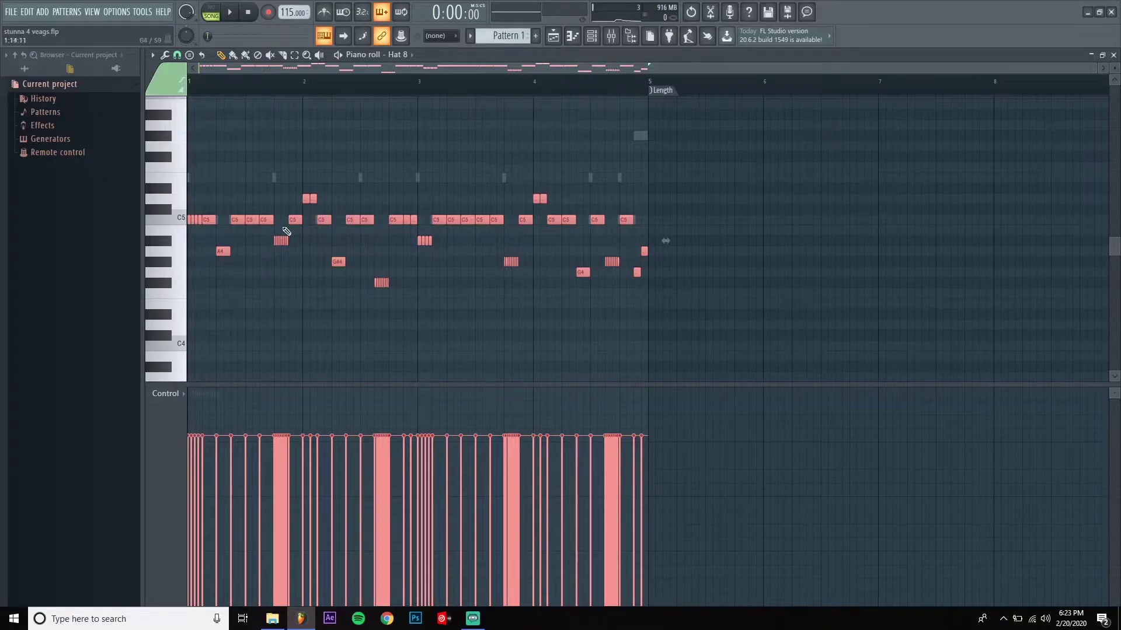
pyautogui.click(173, 244)
pyautogui.keyDown('ctrl'); pyautogui.click(240, 277); pyautogui.keyUp('ctrl')
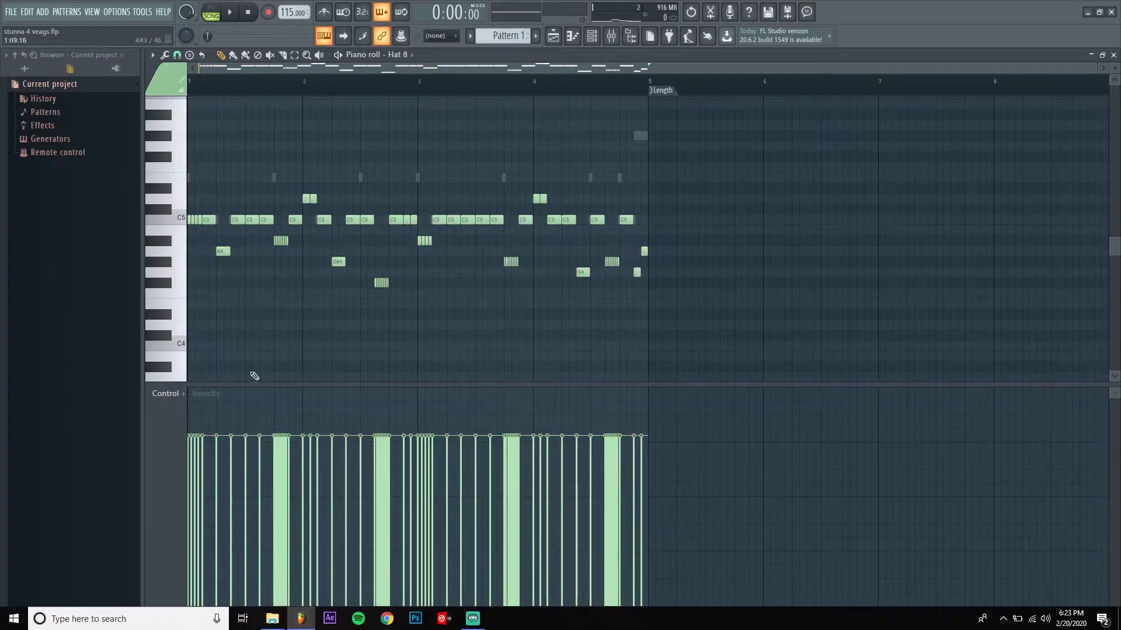
# Collapse the piano roll's control lane and restore it to half height below the Hat 8 notes.
pyautogui.scroll(5, 251, 438)
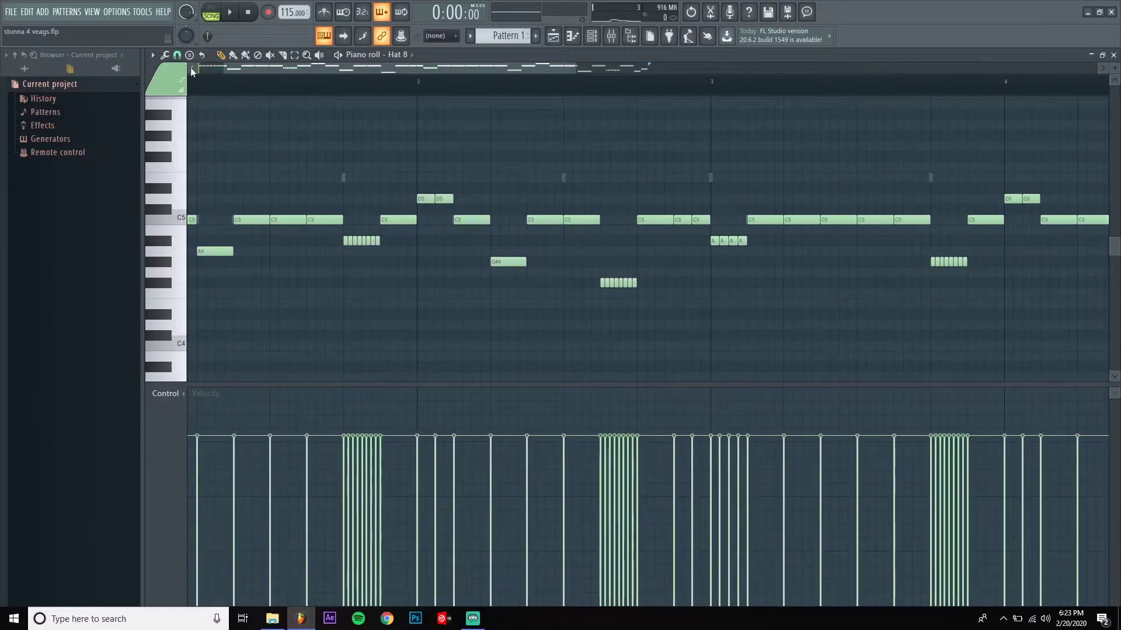
pyautogui.click(192, 69)
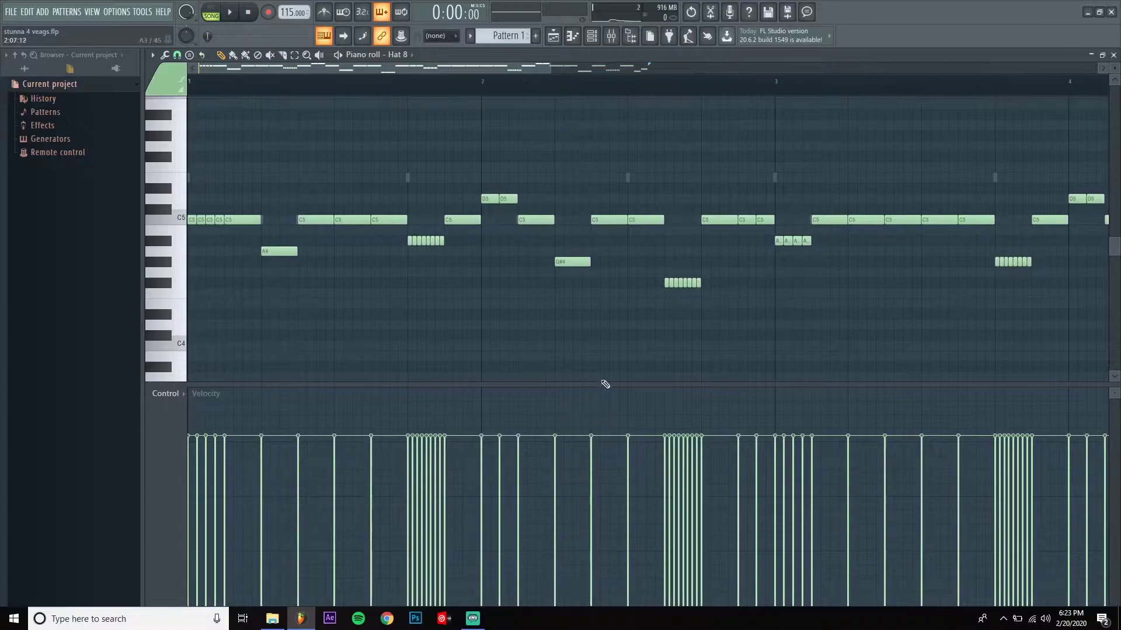
pyautogui.moveTo(622, 385); pyautogui.dragTo(617, 604)
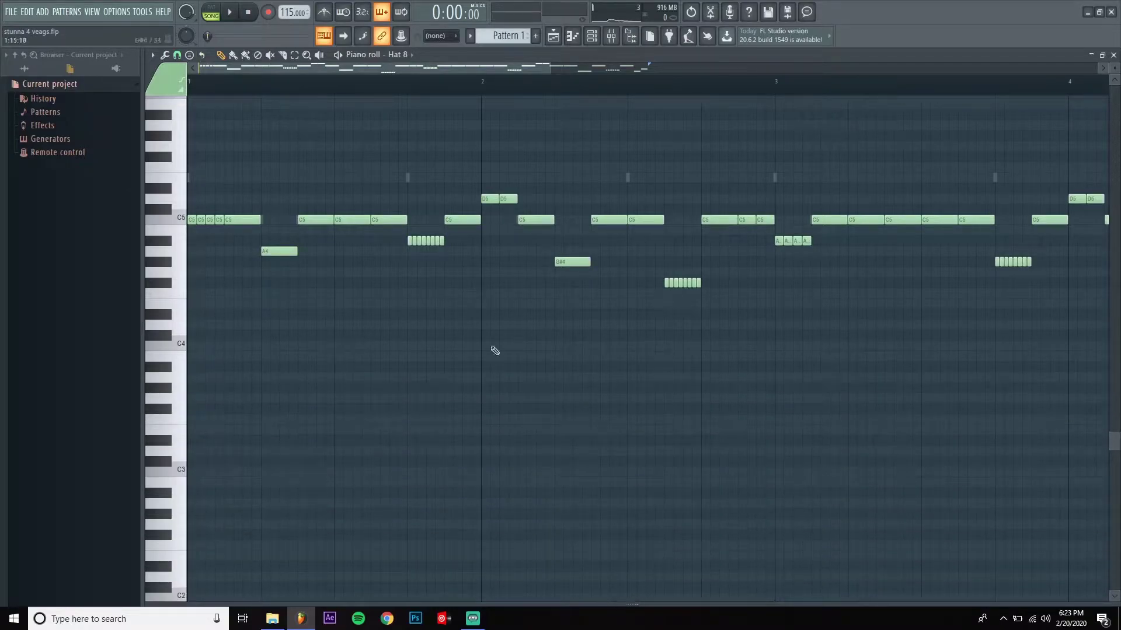
pyautogui.moveTo(633, 603); pyautogui.dragTo(607, 384)
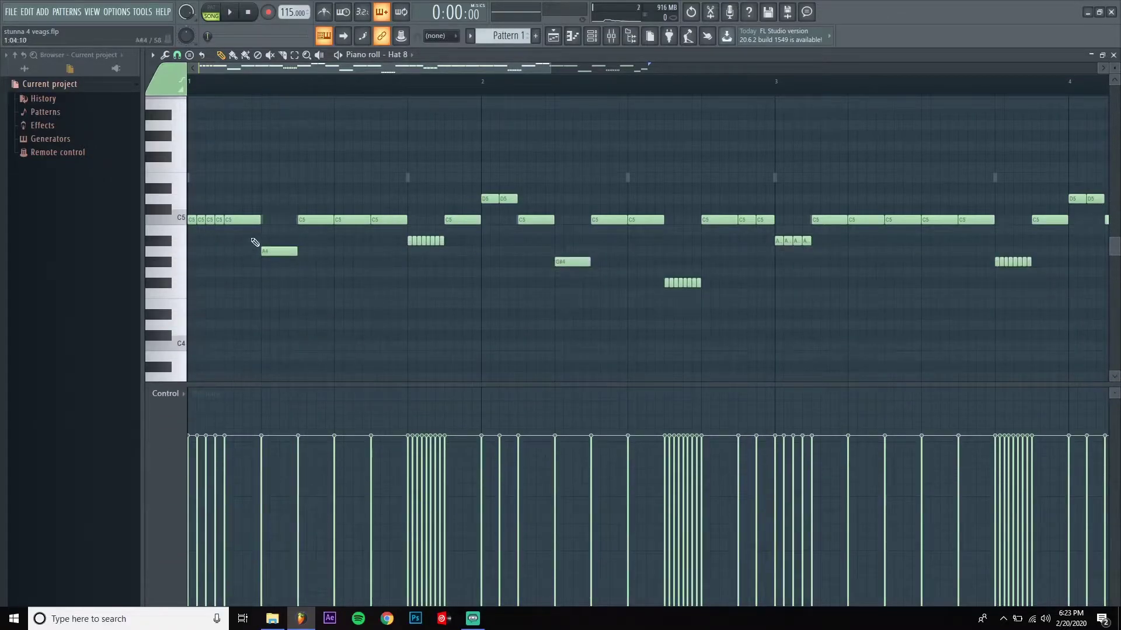
# Vary the velocities of the first-bar Hat 8 notes between clearly louder and softer levels, including the first roll.
pyautogui.moveTo(198, 416)
pyautogui.mouseDown()
pyautogui.moveTo(202, 461)
pyautogui.moveTo(218, 410)
pyautogui.mouseUp()
pyautogui.moveTo(233, 462); pyautogui.dragTo(229, 464)
pyautogui.click(268, 412)
pyautogui.moveTo(304, 458); pyautogui.dragTo(319, 465)
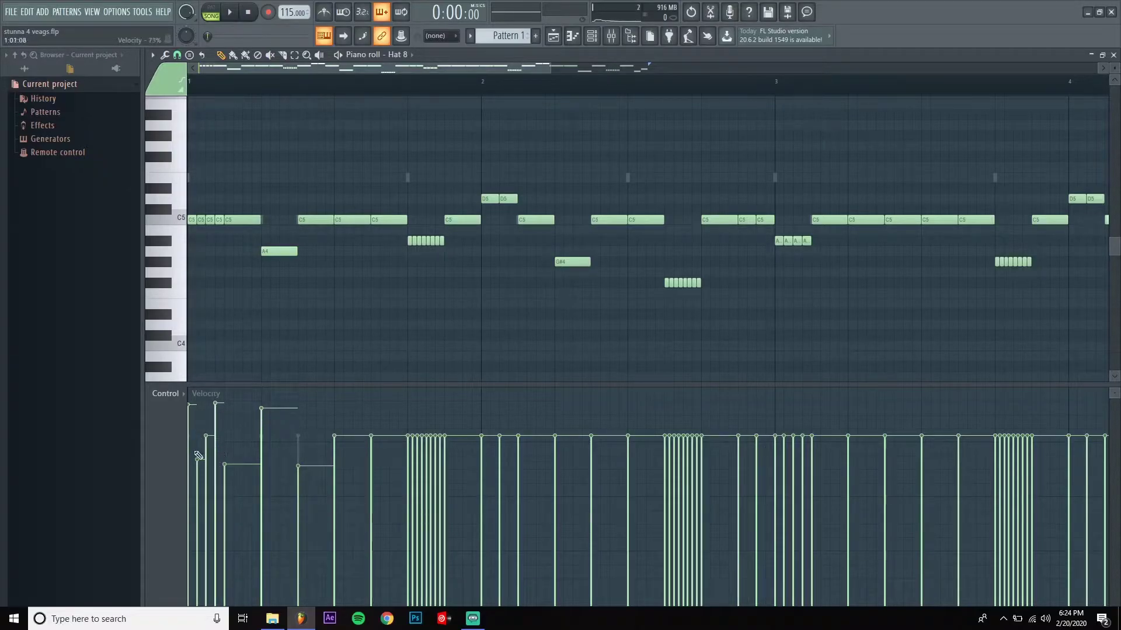
pyautogui.moveTo(328, 439)
pyautogui.mouseDown()
pyautogui.moveTo(338, 426)
pyautogui.moveTo(362, 430)
pyautogui.moveTo(381, 474)
pyautogui.mouseUp()
pyautogui.moveTo(408, 438)
pyautogui.mouseDown()
pyautogui.moveTo(413, 416)
pyautogui.moveTo(418, 438)
pyautogui.moveTo(445, 426)
pyautogui.moveTo(446, 441)
pyautogui.mouseUp()
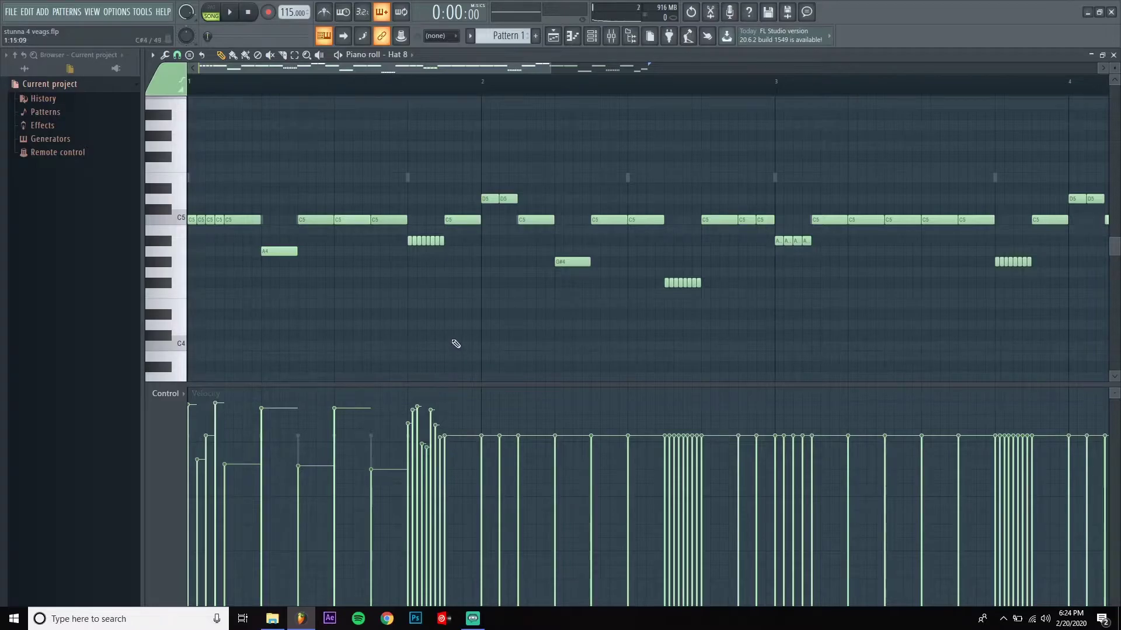
# Play back the Hat 8 pattern to hear the widely varied velocities, and return to the start of the pattern.
pyautogui.scroll(-6, 456, 344)
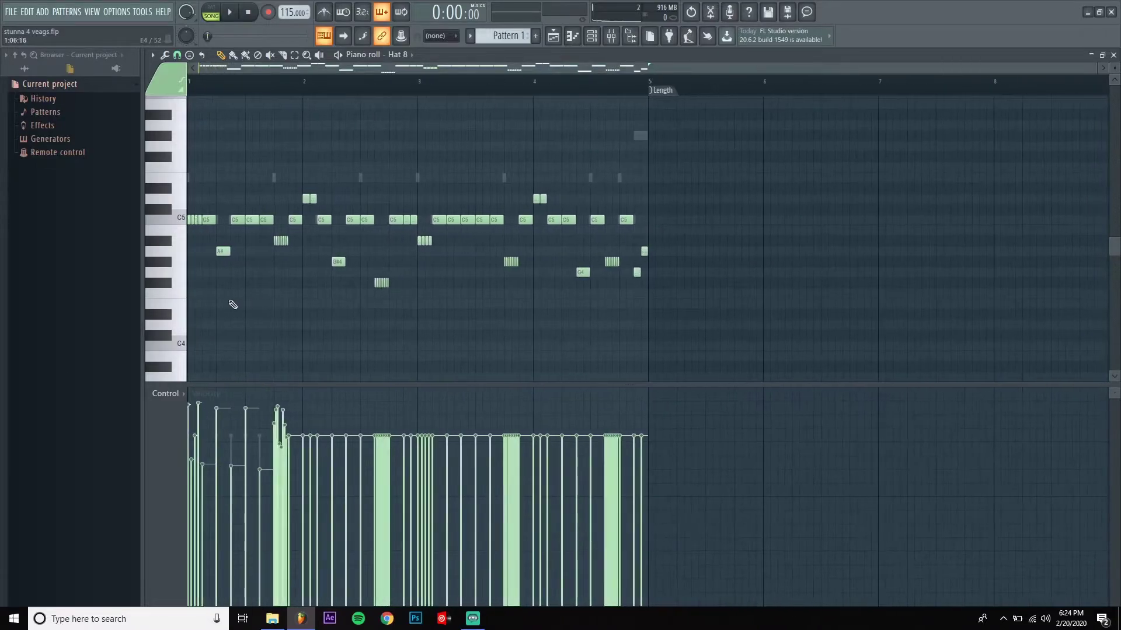
pyautogui.press('space')
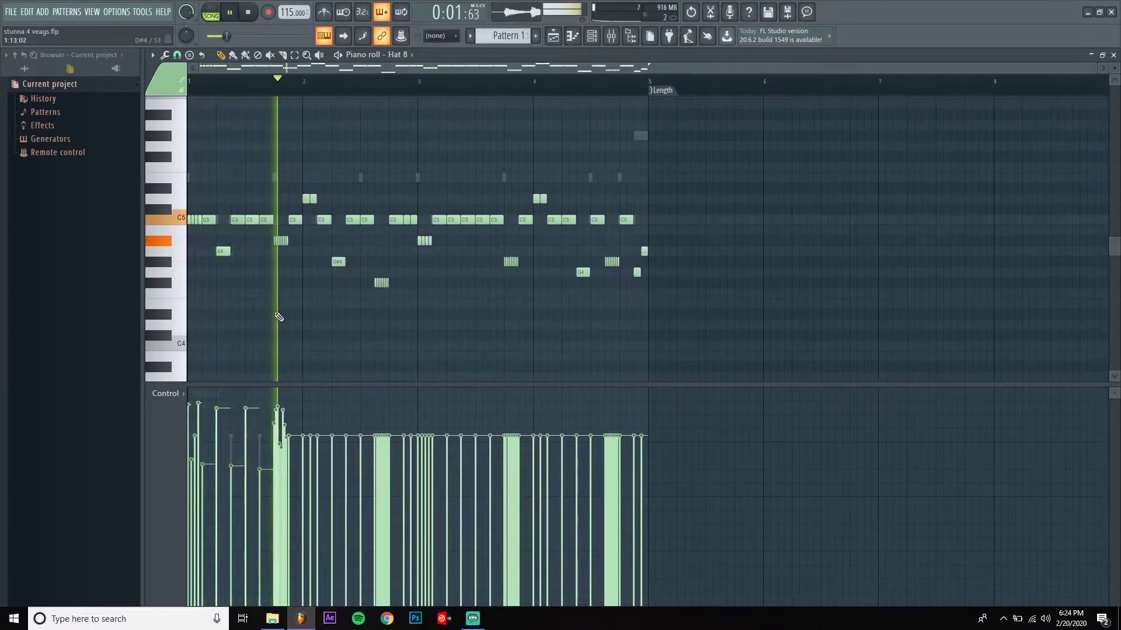
pyautogui.scroll(5, 291, 333)
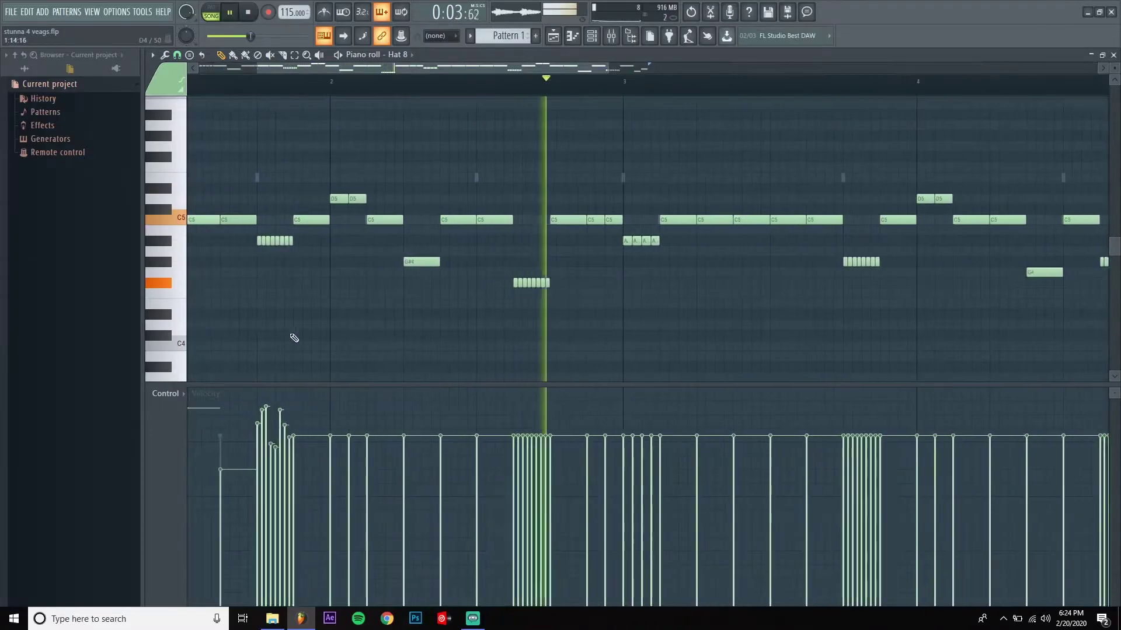
pyautogui.click(193, 68)
pyautogui.press('space')
# Redraw the first-bar velocities with subtle variation and a gentle decline across the first roll, and play the result.
pyautogui.moveTo(405, 430); pyautogui.dragTo(445, 439)
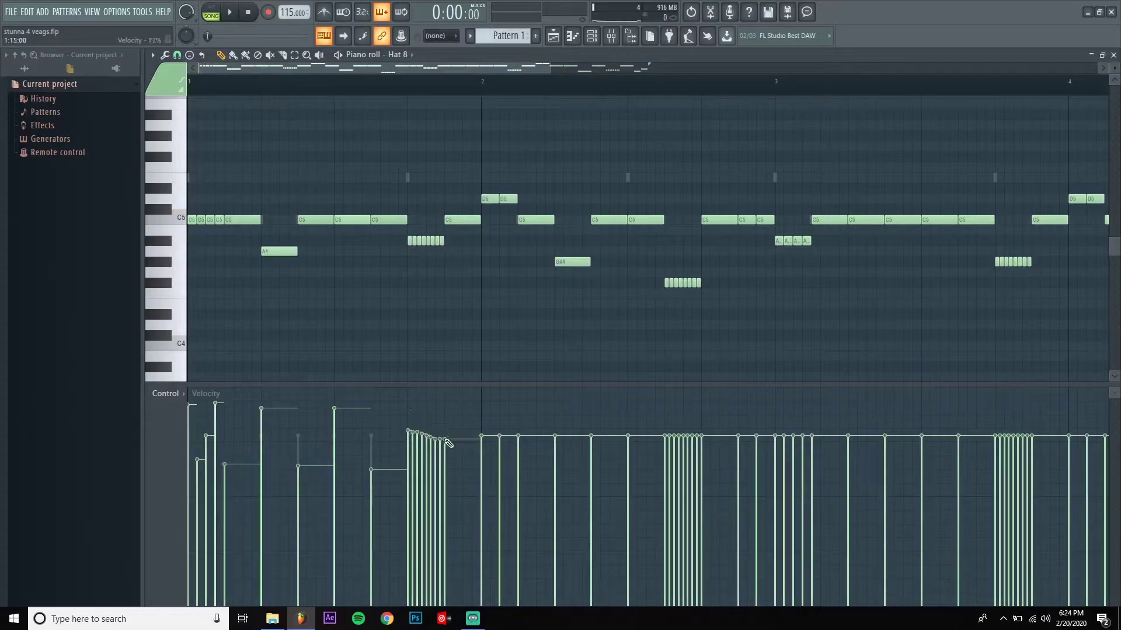
pyautogui.moveTo(203, 438)
pyautogui.mouseDown()
pyautogui.moveTo(262, 455)
pyautogui.moveTo(382, 440)
pyautogui.mouseUp()
pyautogui.click(195, 438)
pyautogui.press('space')
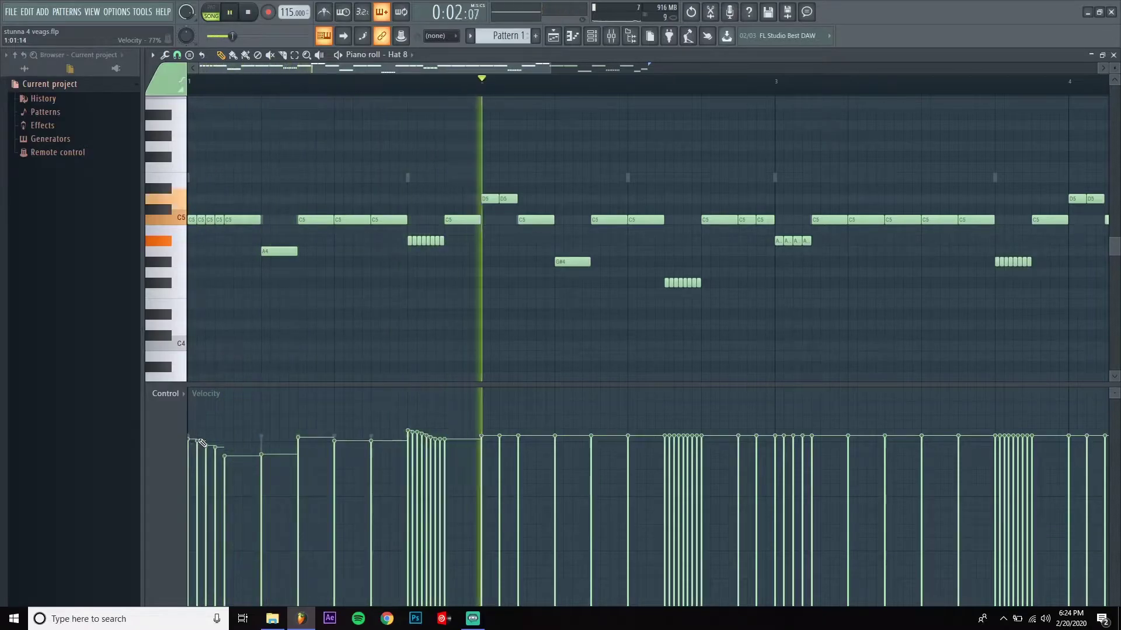
pyautogui.press('space')
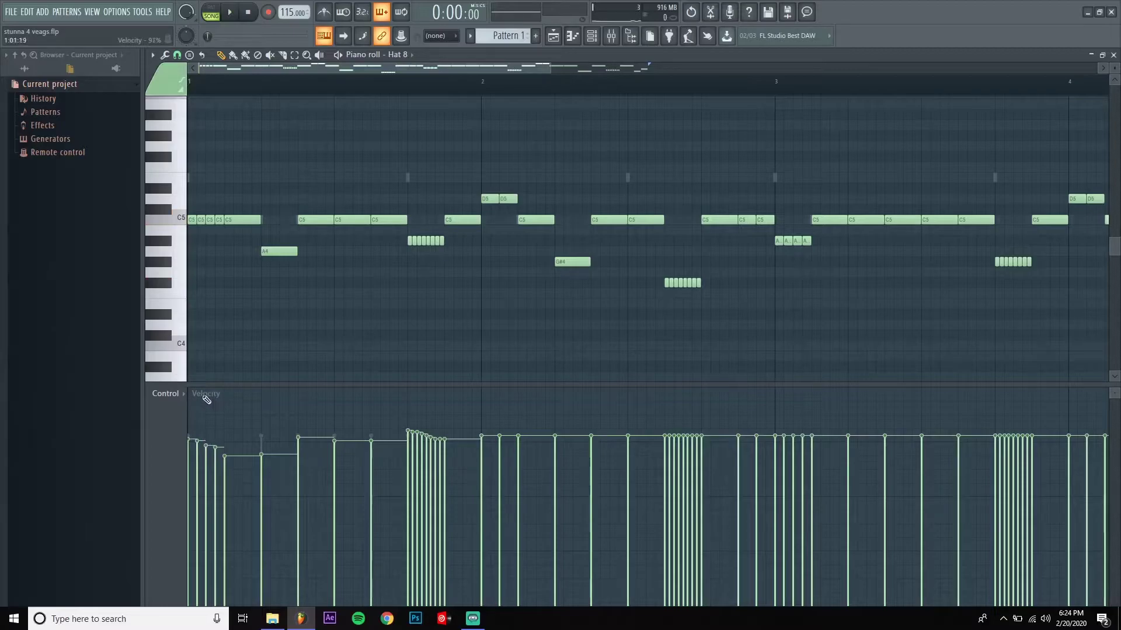
# Switch the control lane to note pan and leave all Hat 8 notes deselected.
pyautogui.click(178, 394)
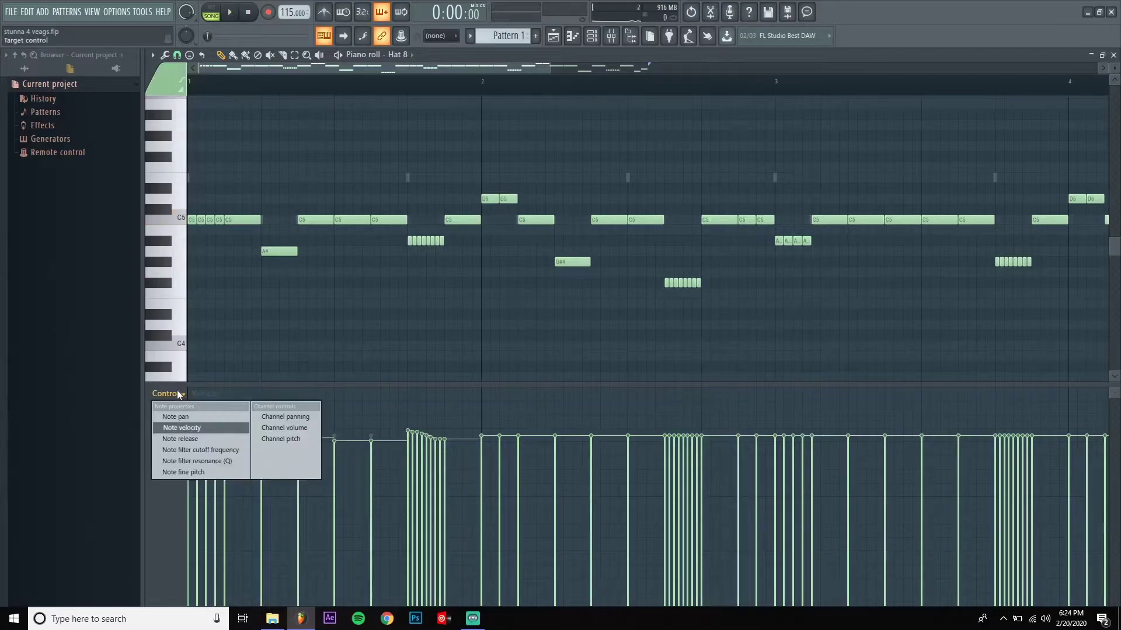
pyautogui.click(188, 418)
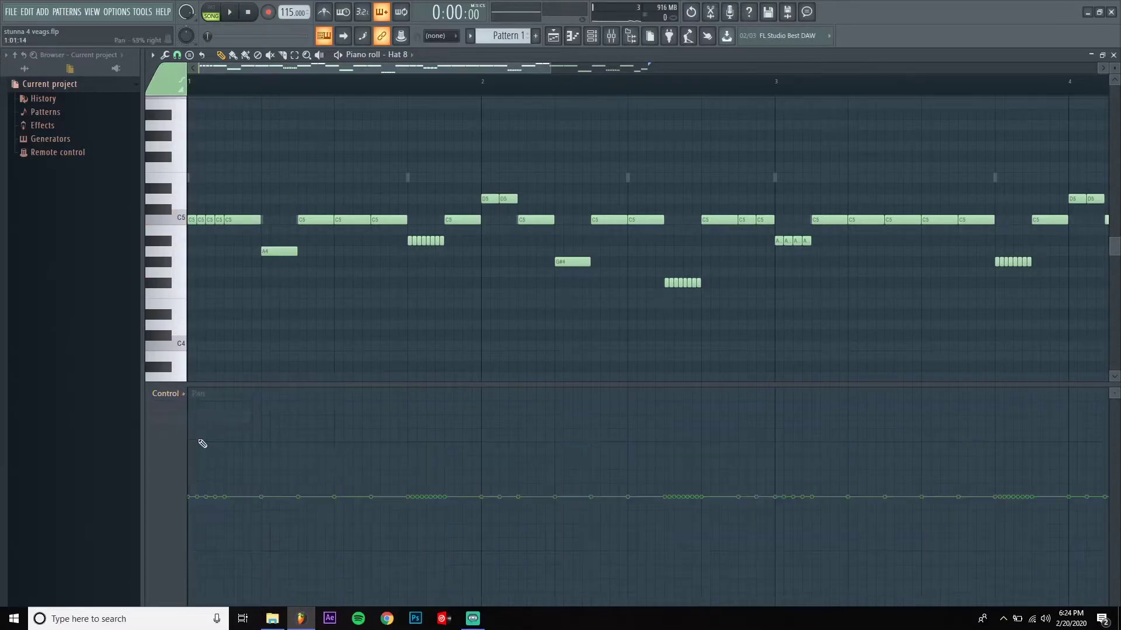
pyautogui.moveTo(723, 307); pyautogui.dragTo(655, 282)
pyautogui.moveTo(453, 252); pyautogui.dragTo(273, 173)
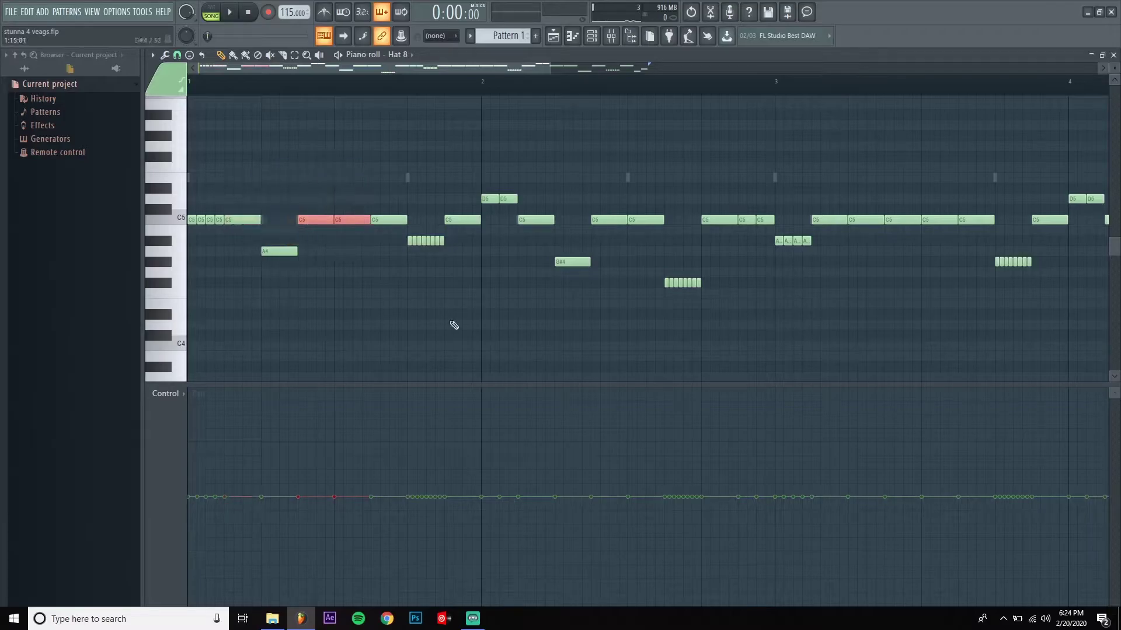
pyautogui.moveTo(833, 279); pyautogui.dragTo(762, 236)
pyautogui.click(270, 276)
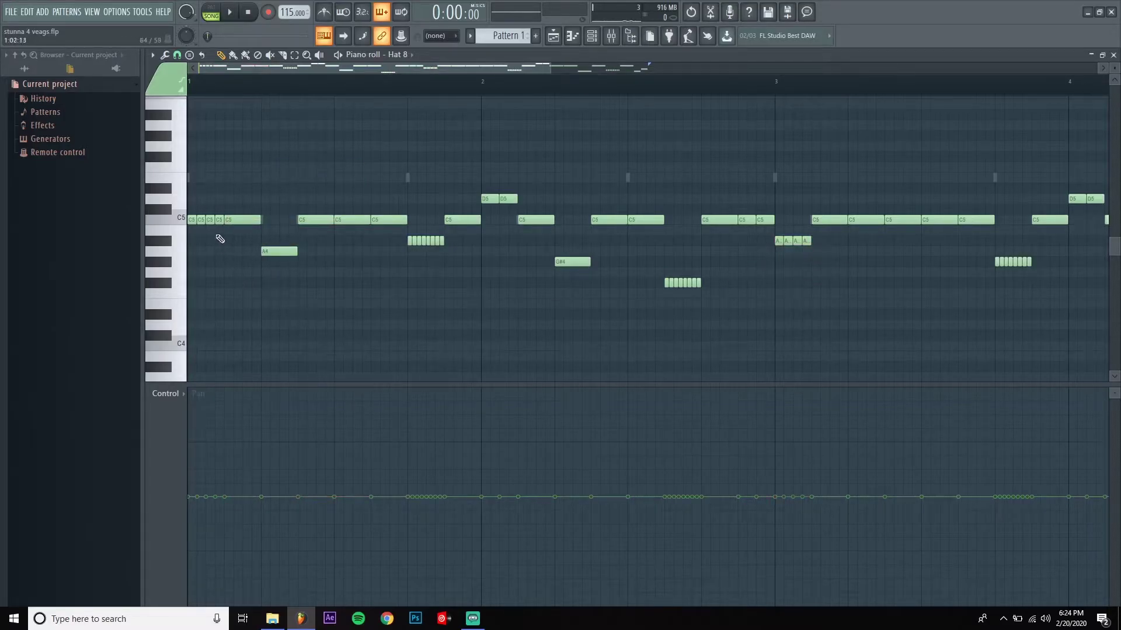
# Pan the opening Hat 8 notes in wide swings between right and left.
pyautogui.moveTo(208, 468)
pyautogui.mouseDown()
pyautogui.moveTo(202, 456)
pyautogui.moveTo(194, 534)
pyautogui.mouseUp()
pyautogui.moveTo(198, 464)
pyautogui.mouseDown()
pyautogui.moveTo(200, 432)
pyautogui.moveTo(198, 532)
pyautogui.moveTo(214, 543)
pyautogui.moveTo(177, 433)
pyautogui.moveTo(202, 546)
pyautogui.mouseUp()
pyautogui.moveTo(204, 476); pyautogui.dragTo(206, 449)
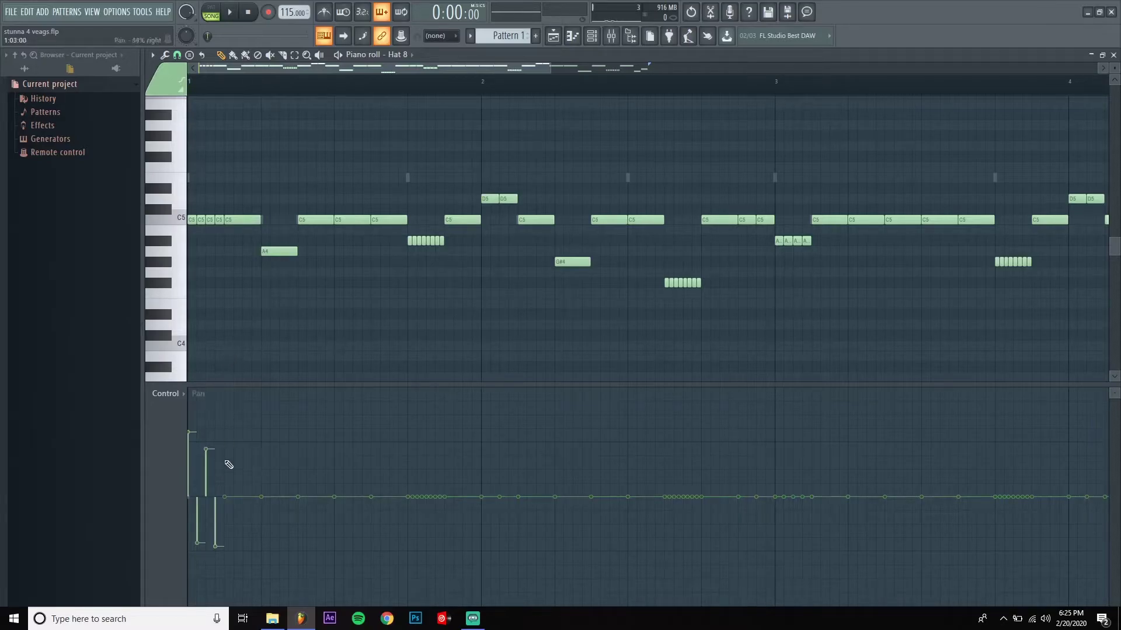
pyautogui.moveTo(219, 452)
pyautogui.mouseDown()
pyautogui.moveTo(212, 443)
pyautogui.moveTo(222, 540)
pyautogui.mouseUp()
pyautogui.moveTo(262, 467)
pyautogui.mouseDown()
pyautogui.moveTo(261, 448)
pyautogui.moveTo(304, 521)
pyautogui.moveTo(333, 529)
pyautogui.moveTo(333, 449)
pyautogui.mouseUp()
# Play the Hat 8 pattern to hear the wide left-right panning.
pyautogui.press('space')
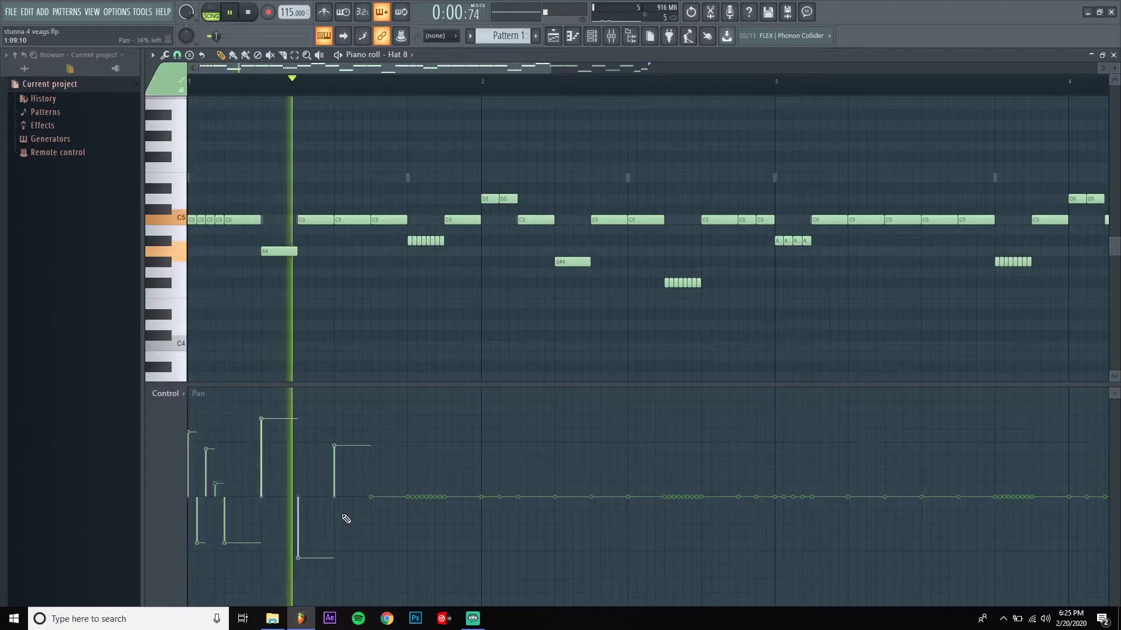
pyautogui.press('space')
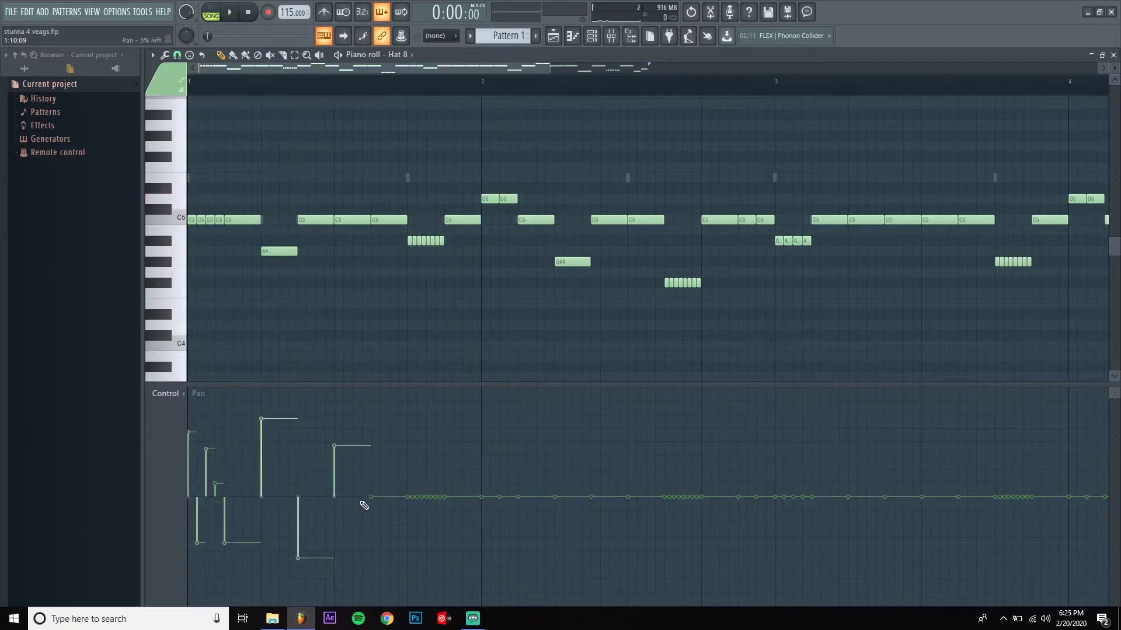
pyautogui.press('space')
pyautogui.press('space')
# Redraw the pan of the opening Hat 8 notes with only slight offsets from centre, and play the result.
pyautogui.moveTo(363, 502)
pyautogui.mouseDown()
pyautogui.moveTo(189, 490)
pyautogui.moveTo(318, 501)
pyautogui.mouseUp()
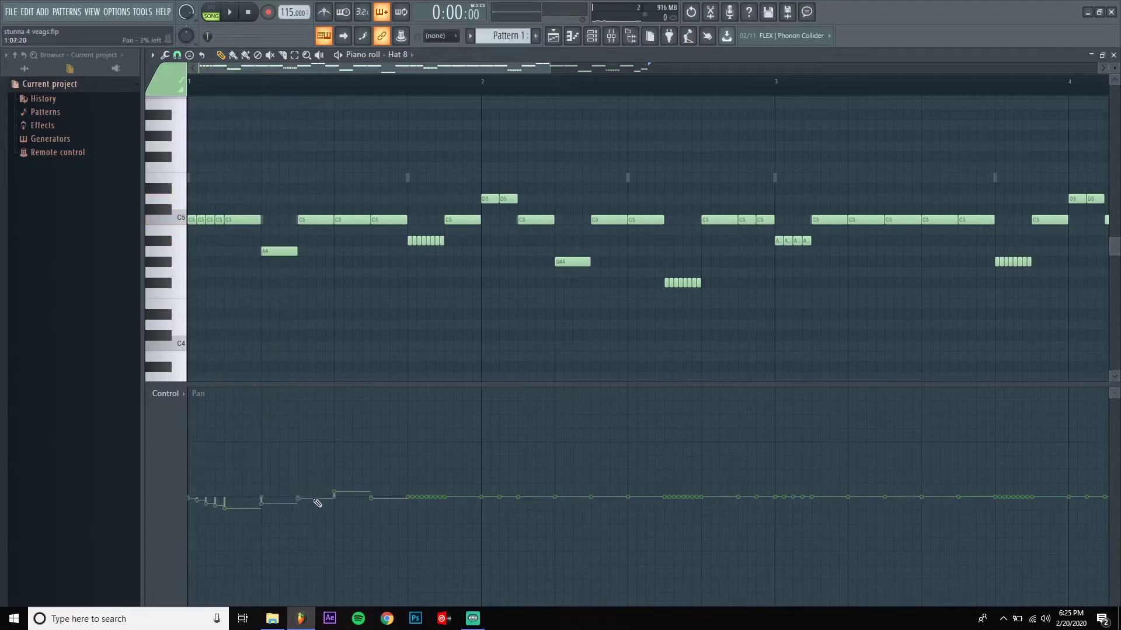
pyautogui.press('space')
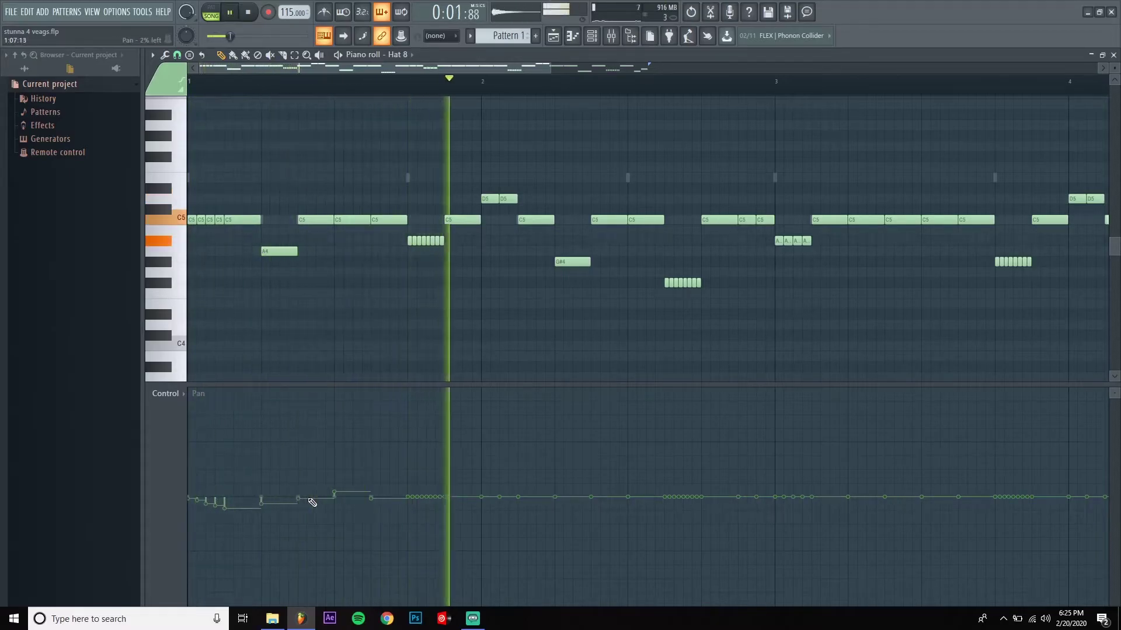
pyautogui.press('space')
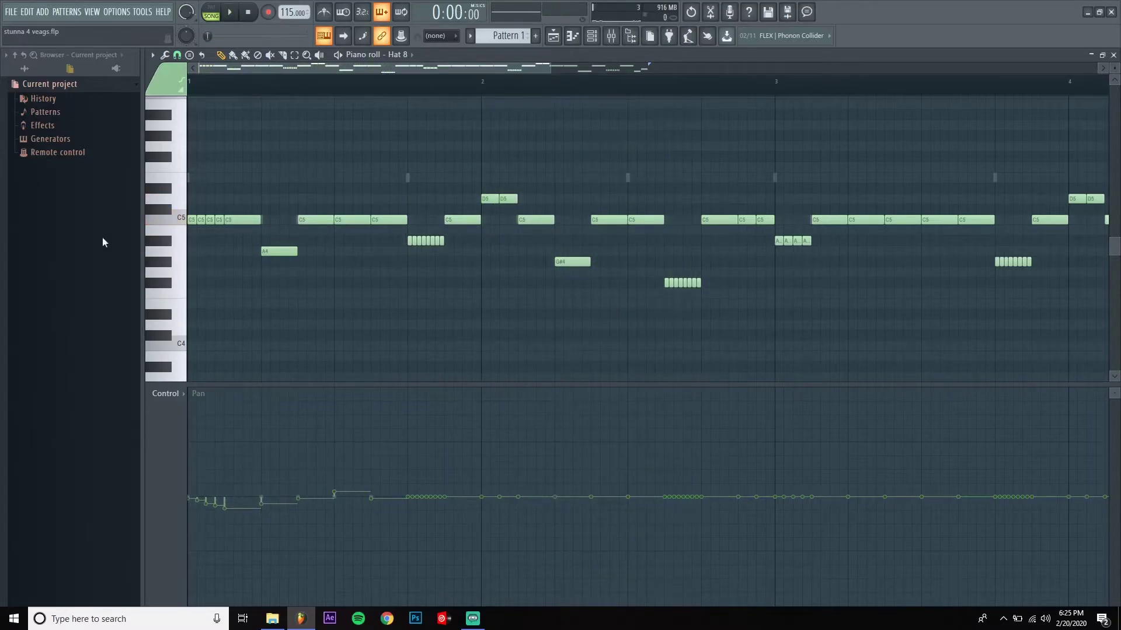
# Select all the Hat 8 notes across the four-bar pattern.
pyautogui.scroll(-4, 272, 299)
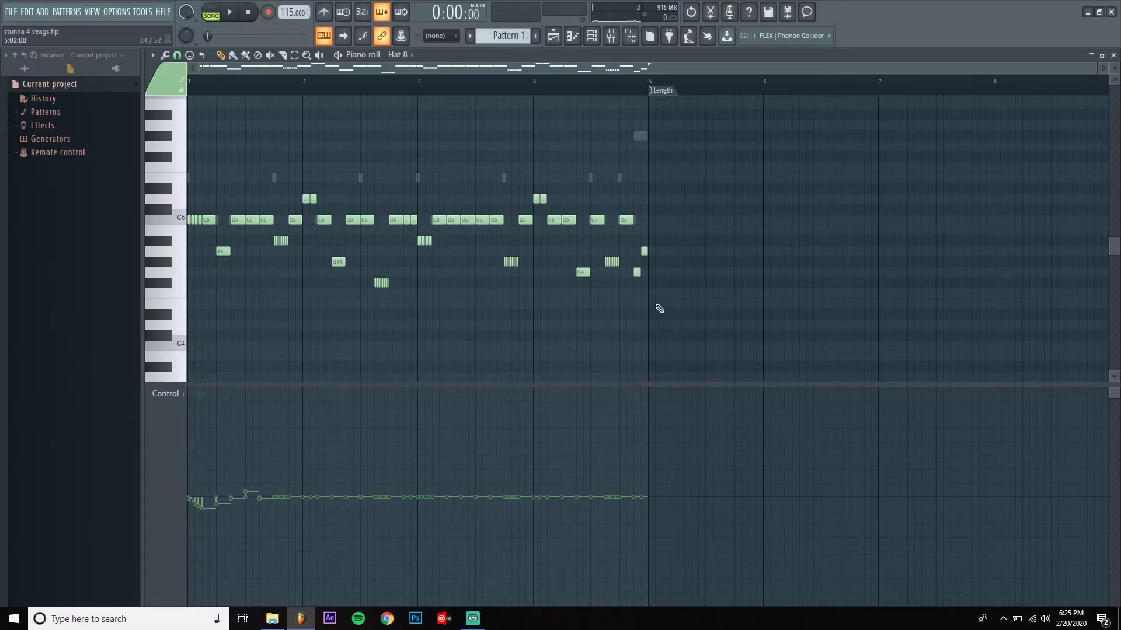
pyautogui.moveTo(664, 308); pyautogui.dragTo(109, 165)
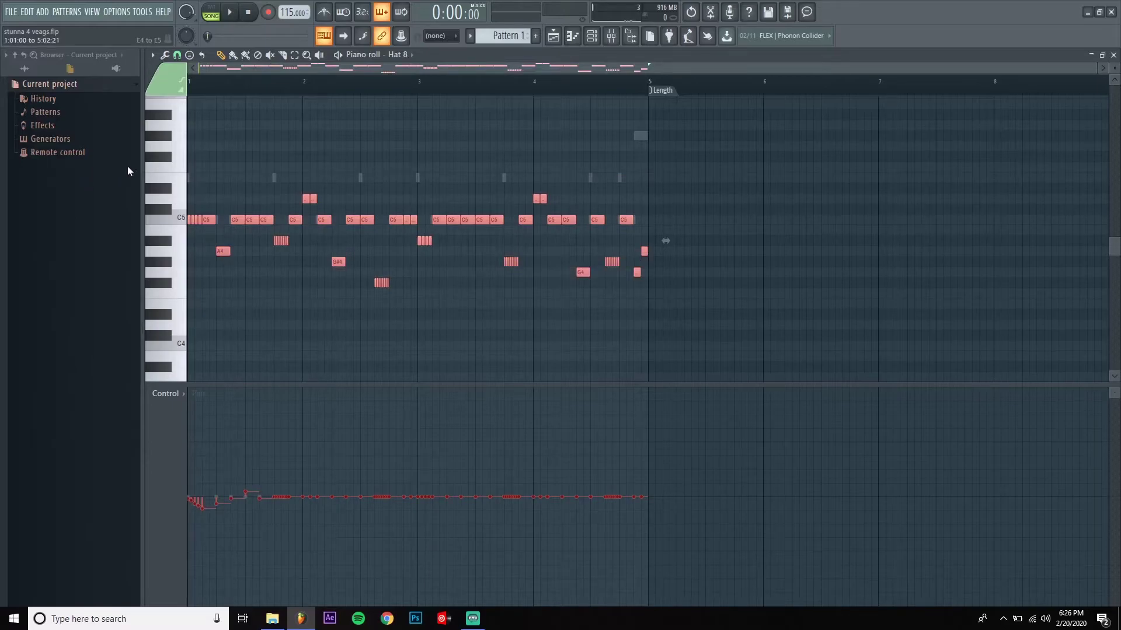
# Open the randomizer for the selected Hat 8 notes, audition the Pattern randomization, and switch it off again.
pyautogui.hotkey('alt', 'r')
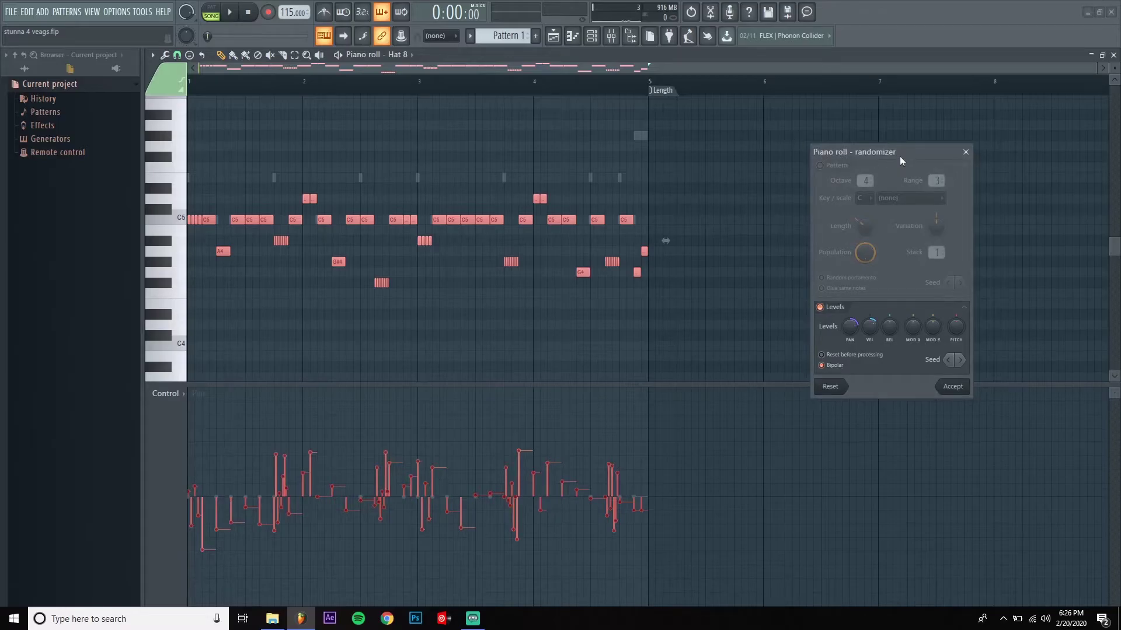
pyautogui.moveTo(915, 151); pyautogui.dragTo(799, 123)
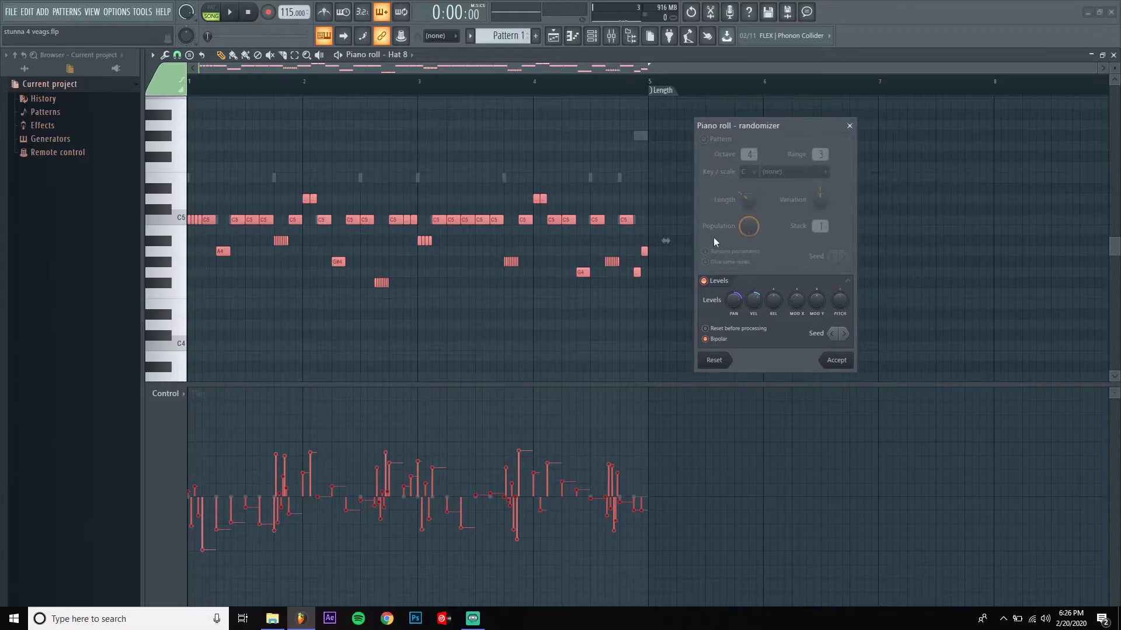
pyautogui.click(705, 139)
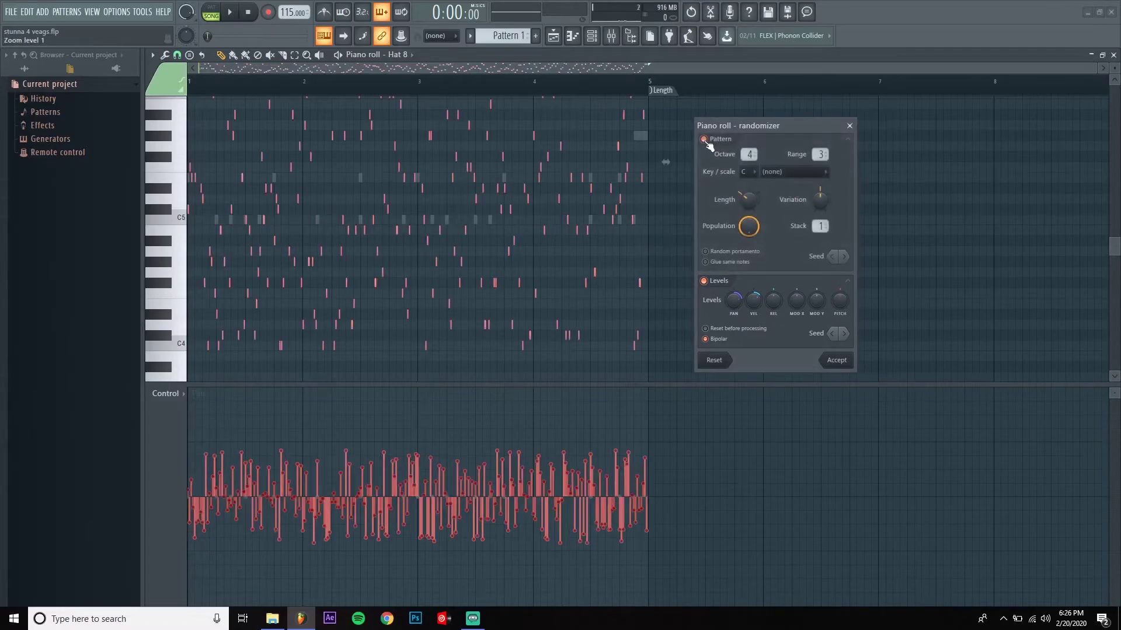
pyautogui.press('space')
pyautogui.press('space')
pyautogui.click(706, 141)
# Toggle the Levels randomization off and on, and adjust the amounts of pan and velocity variation for the Hat 8 notes.
pyautogui.click(719, 282)
pyautogui.click(718, 282)
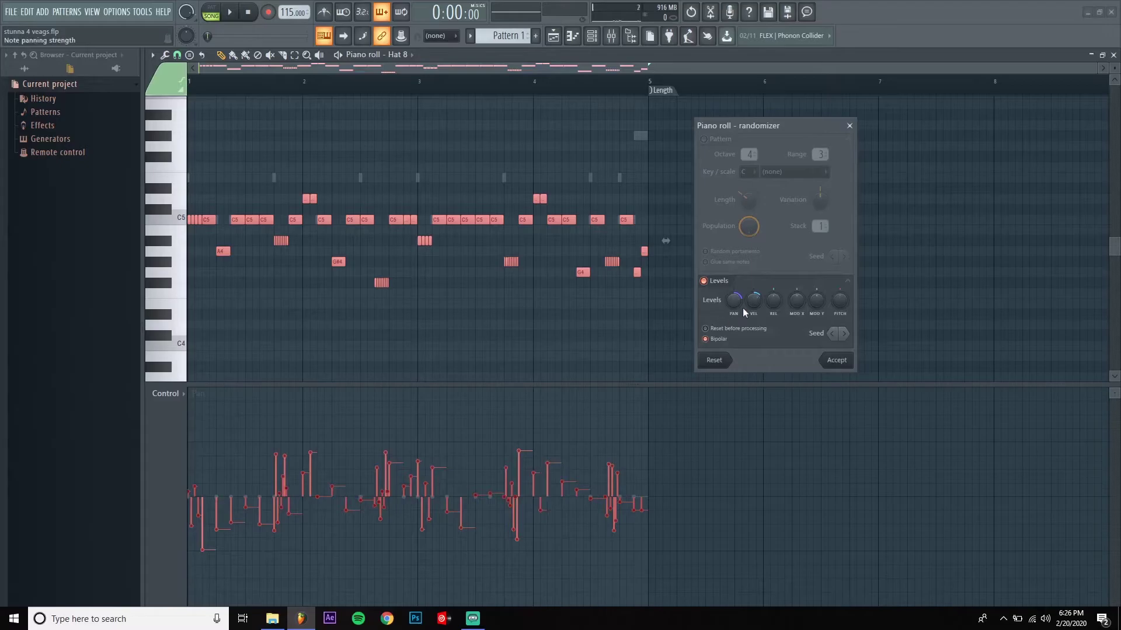
pyautogui.moveTo(735, 309)
pyautogui.mouseDown()
pyautogui.moveTo(736, 321)
pyautogui.moveTo(748, 275)
pyautogui.moveTo(737, 289)
pyautogui.moveTo(754, 309)
pyautogui.moveTo(742, 324)
pyautogui.mouseUp()
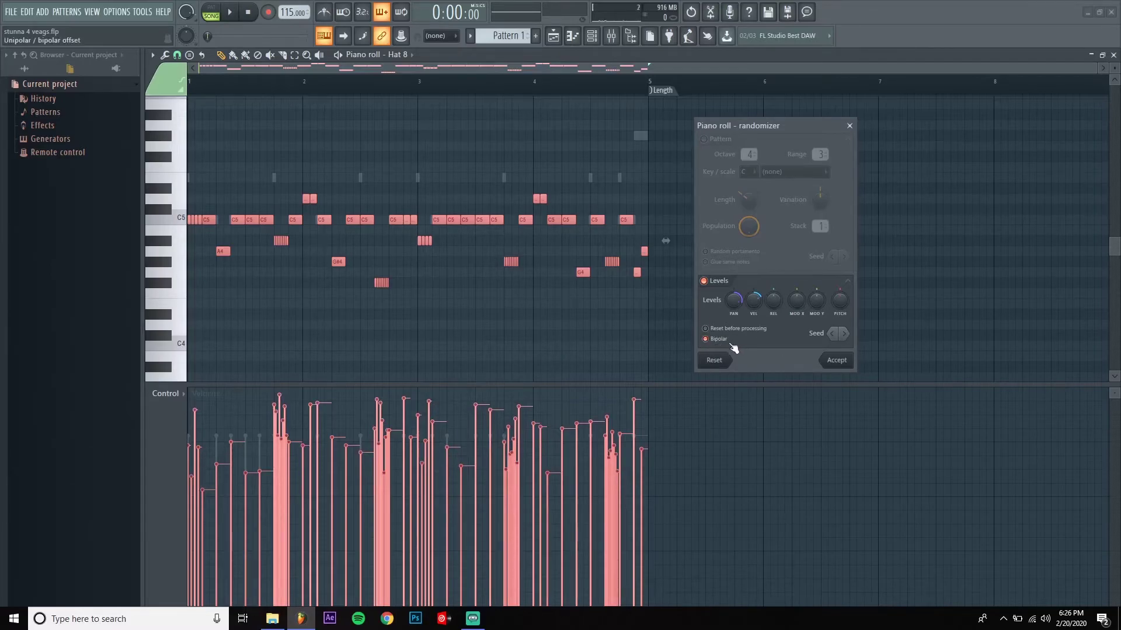
pyautogui.click(714, 344)
# Cycle through the Levels seeds to try different random velocity and pan patterns on the Hat 8 notes.
pyautogui.click(844, 333)
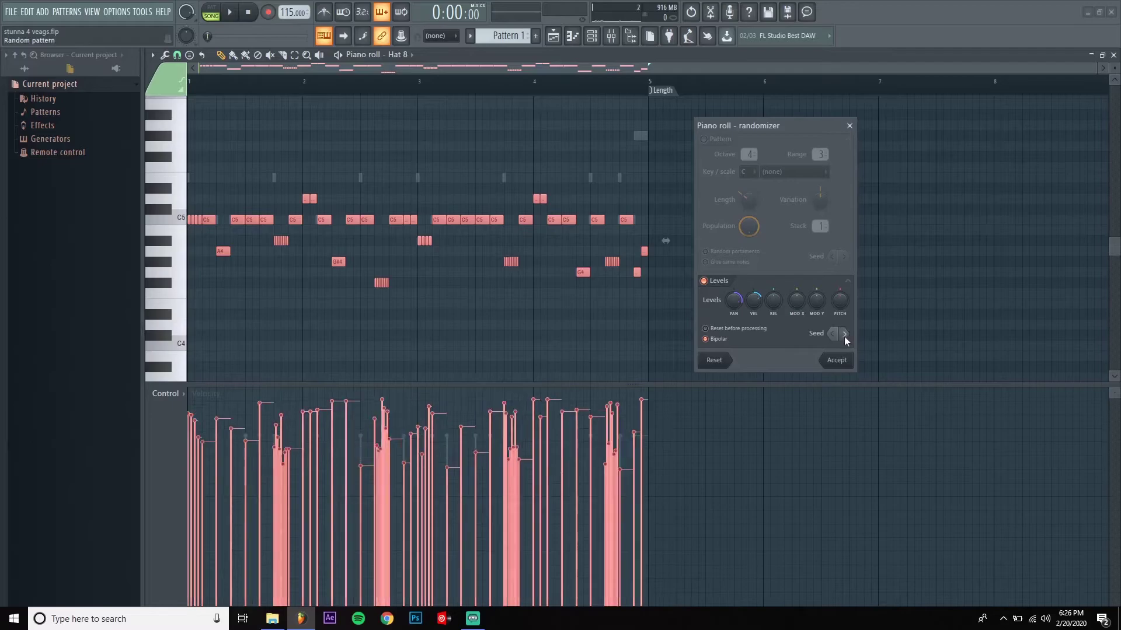
pyautogui.click(844, 334)
pyautogui.click(844, 335)
pyautogui.click(844, 335)
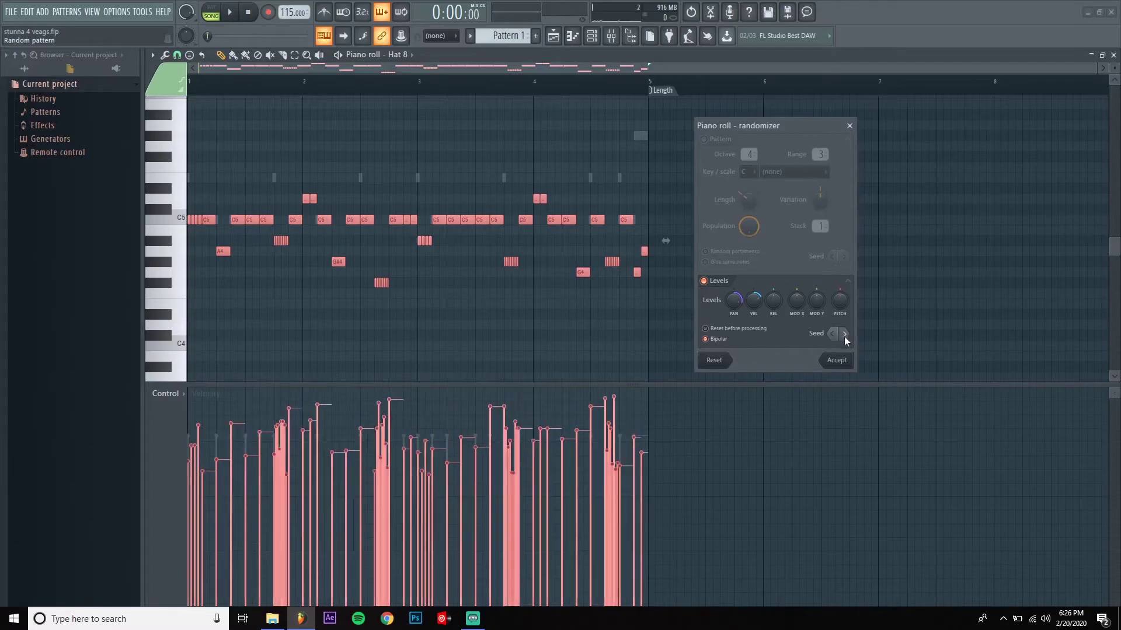
pyautogui.click(844, 335)
pyautogui.click(844, 335)
pyautogui.click(844, 335)
pyautogui.click(844, 335)
pyautogui.click(844, 335)
pyautogui.click(844, 335)
pyautogui.click(844, 335)
pyautogui.click(843, 335)
pyautogui.click(844, 335)
pyautogui.click(844, 335)
pyautogui.click(844, 335)
pyautogui.click(839, 338)
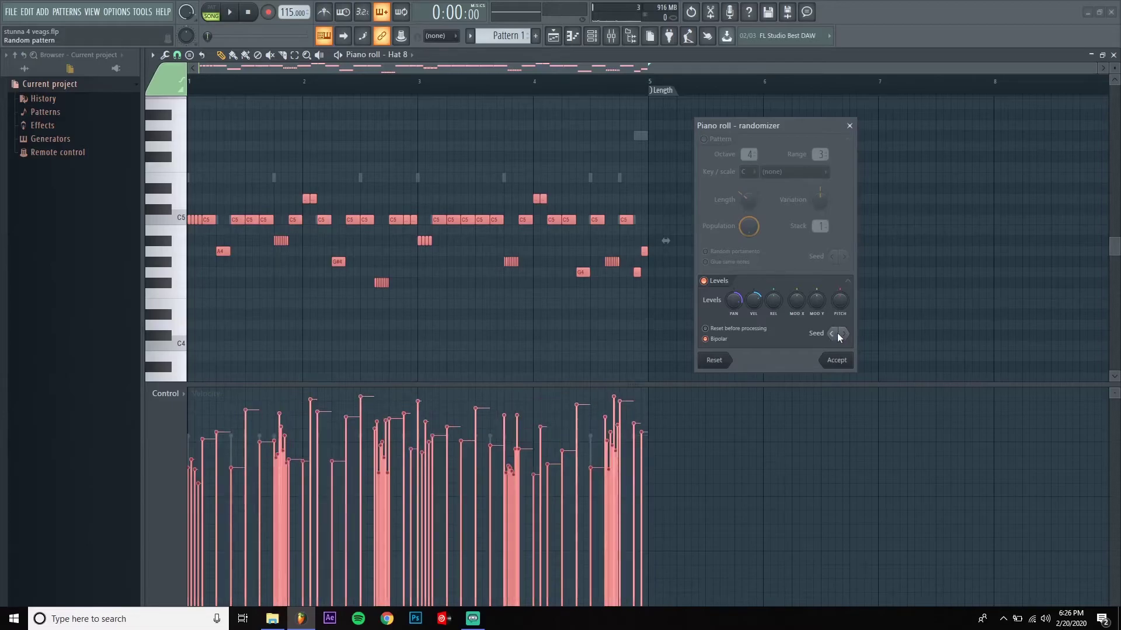
# Play the randomized hi-hats while trying further Levels seeds and adjusting the pan randomization amount.
pyautogui.press('space')
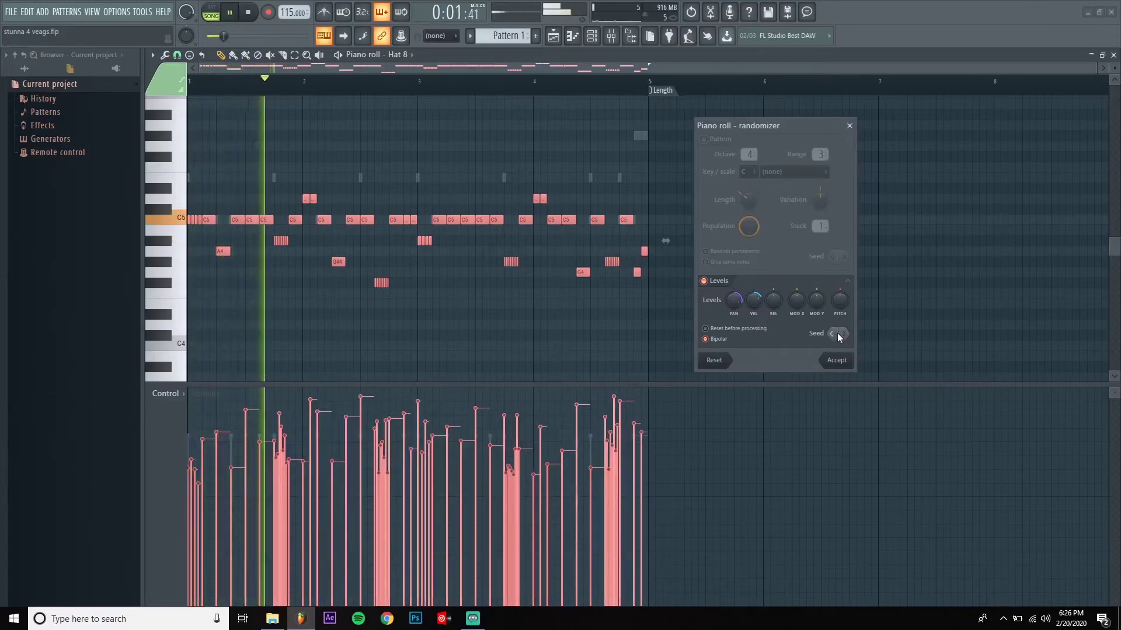
pyautogui.click(844, 335)
pyautogui.click(844, 335)
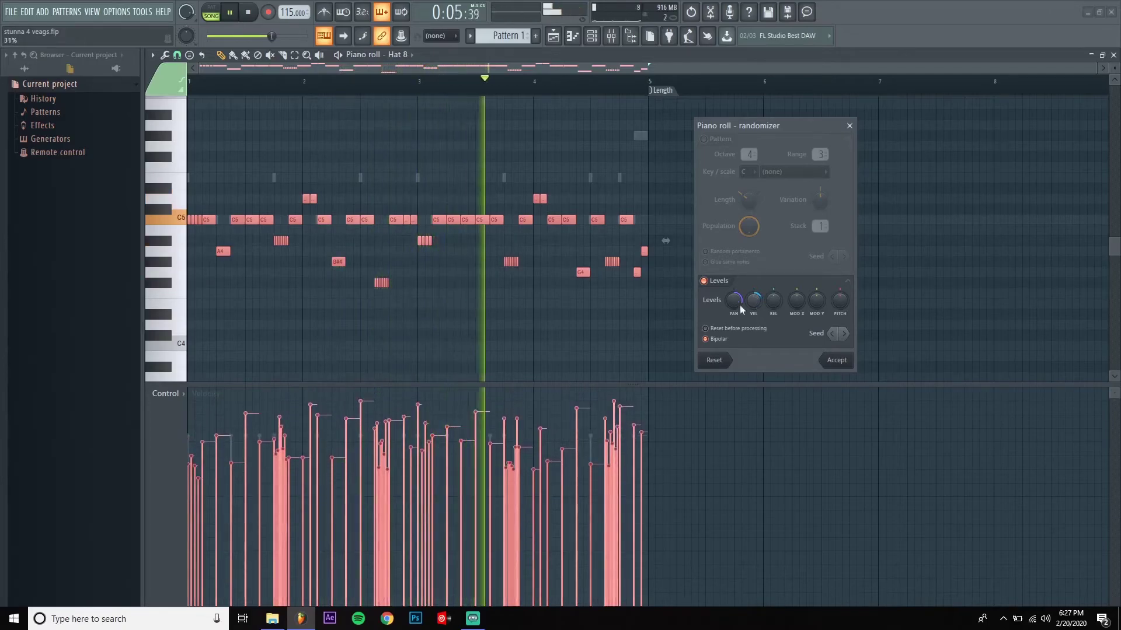
pyautogui.click(844, 335)
pyautogui.moveTo(734, 300)
pyautogui.mouseDown()
pyautogui.moveTo(733, 288)
pyautogui.moveTo(733, 323)
pyautogui.moveTo(733, 308)
pyautogui.mouseUp()
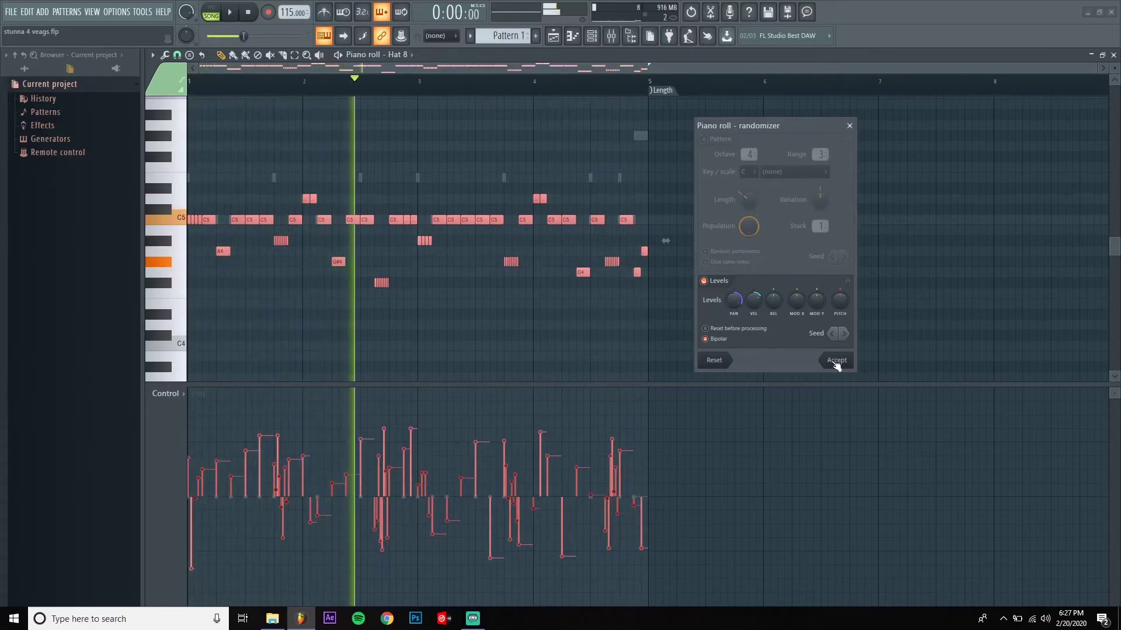
# Accept the randomized levels and play the Hat 8 pattern on its own.
pyautogui.press('space')
pyautogui.click(834, 361)
pyautogui.press('space')
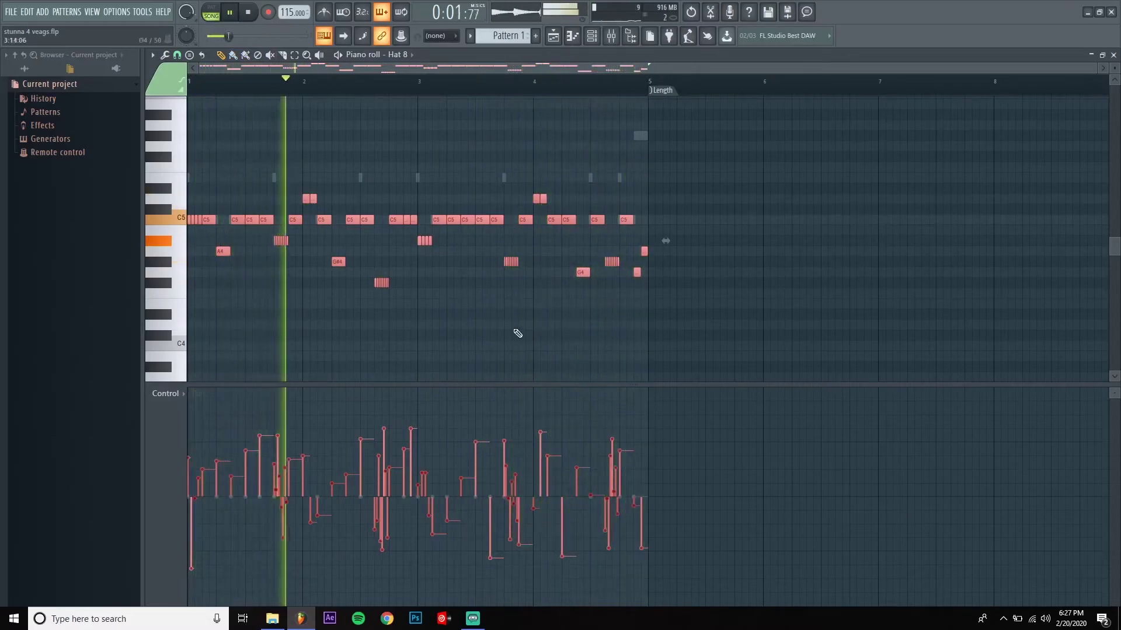
pyautogui.press('space')
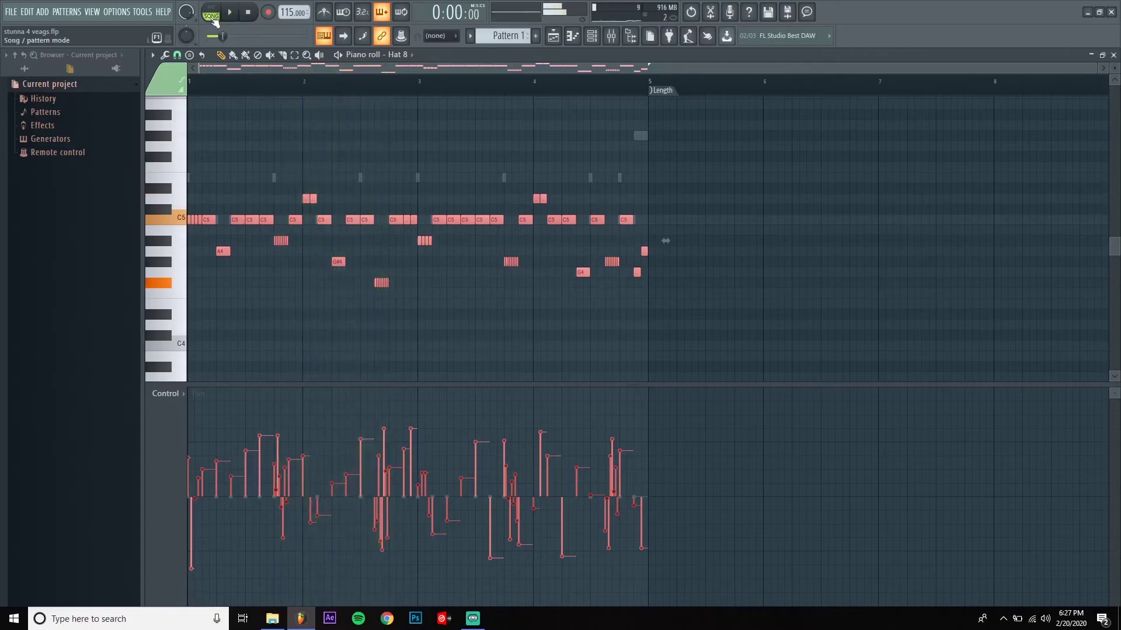
# Unmute all channels, lower the Omnisphere and Dababy 808 011 volumes, and play the randomized hi-hats within the full beat.
pyautogui.press('F6')
pyautogui.rightClick(268, 193)
pyautogui.click(272, 199)
pyautogui.press('space')
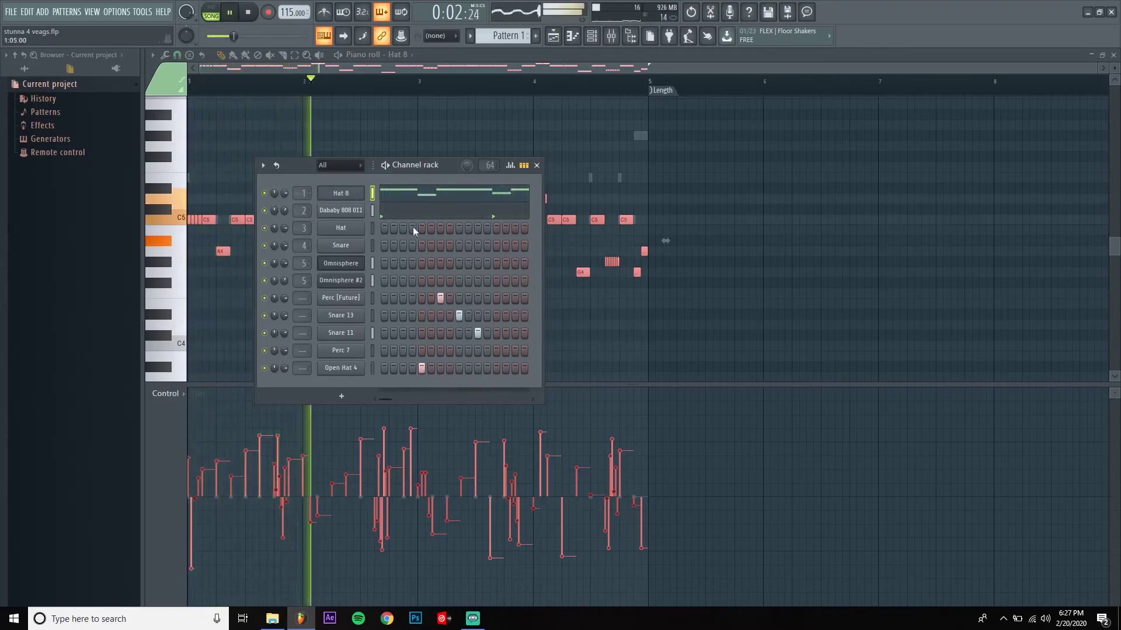
pyautogui.moveTo(285, 267); pyautogui.dragTo(286, 276)
pyautogui.moveTo(284, 212); pyautogui.dragTo(284, 219)
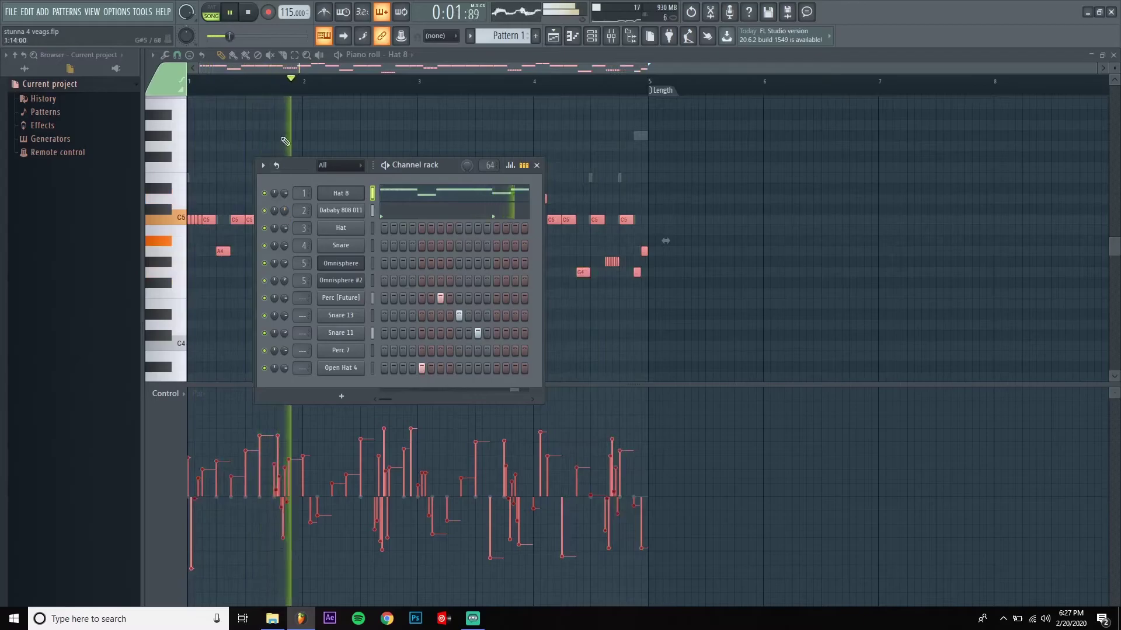
pyautogui.press('F6')
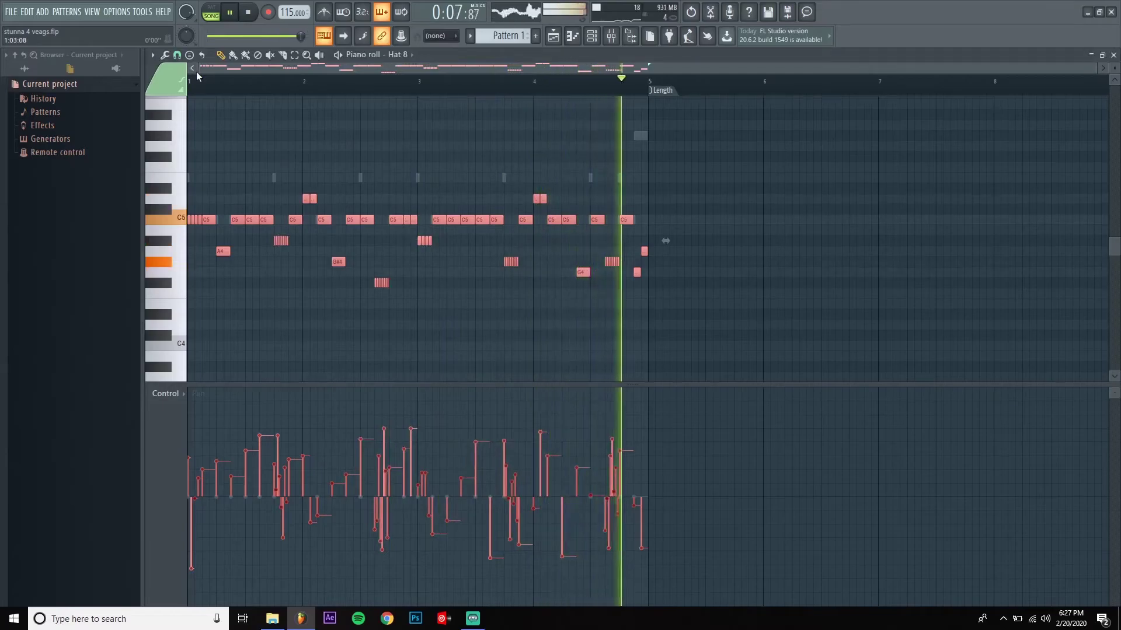
pyautogui.press('space')
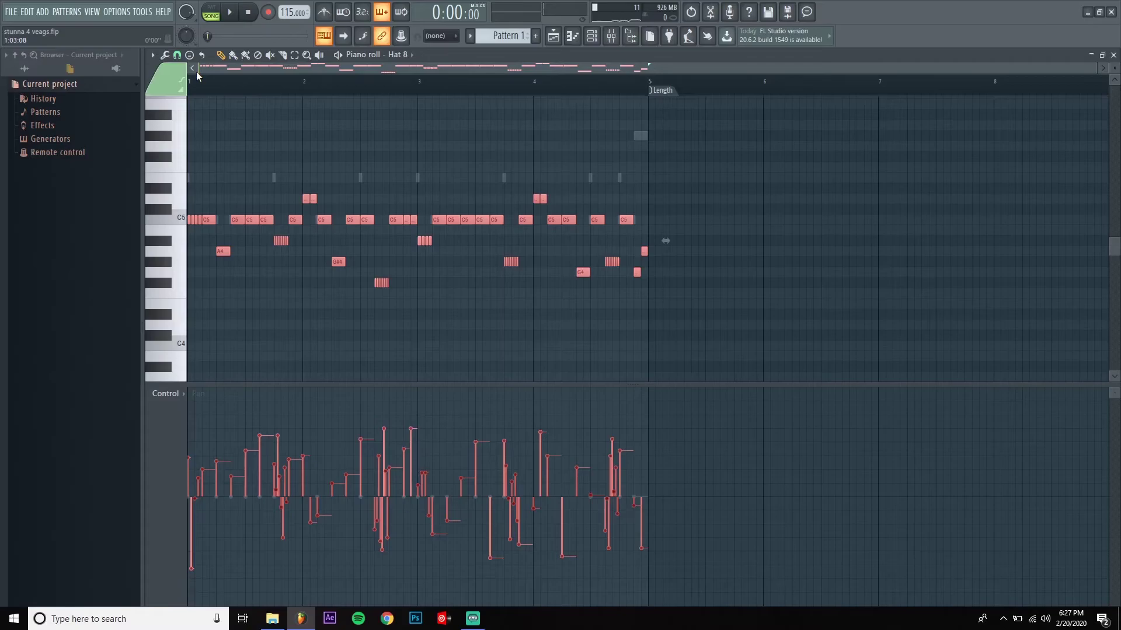
# Undo the channel volume and mute changes and the Hat 8 randomization, back to before the notes were selected.
pyautogui.hotkey('ctrl', 'alt', 'z')
pyautogui.hotkey('ctrl', 'alt', 'z')
pyautogui.hotkey('ctrl', 'alt', 'z')
pyautogui.hotkey('ctrl', 'alt', 'z')
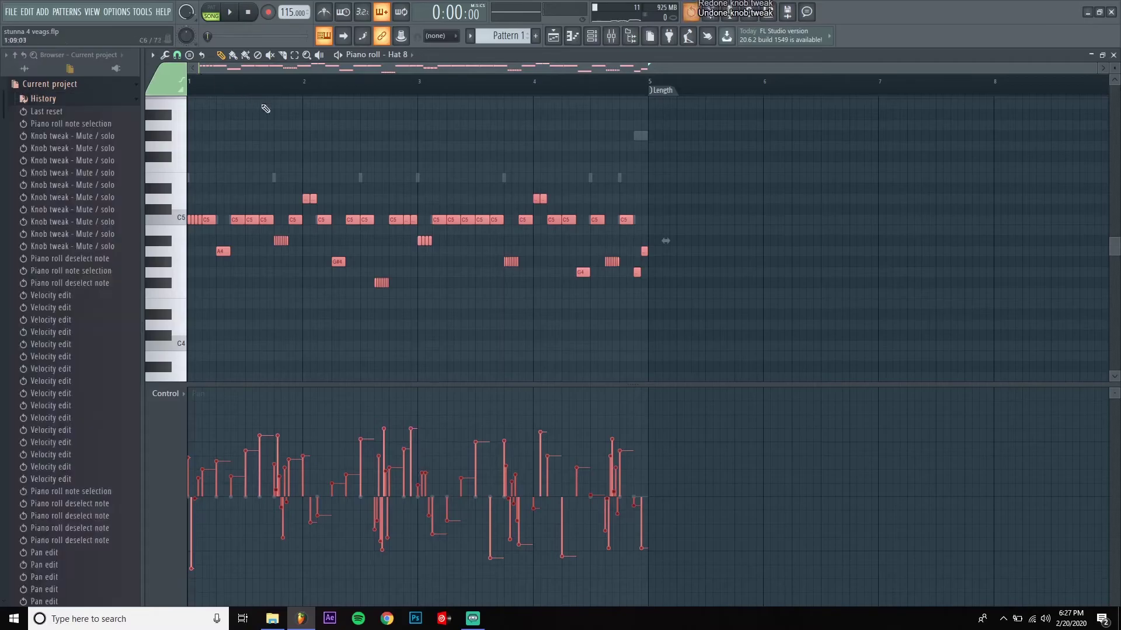
pyautogui.hotkey('ctrl', 'alt', 'z')
pyautogui.hotkey('ctrl', 'alt', 'z')
pyautogui.hotkey('ctrl', 'alt', 'z')
pyautogui.hotkey('ctrl', 'alt', 'z')
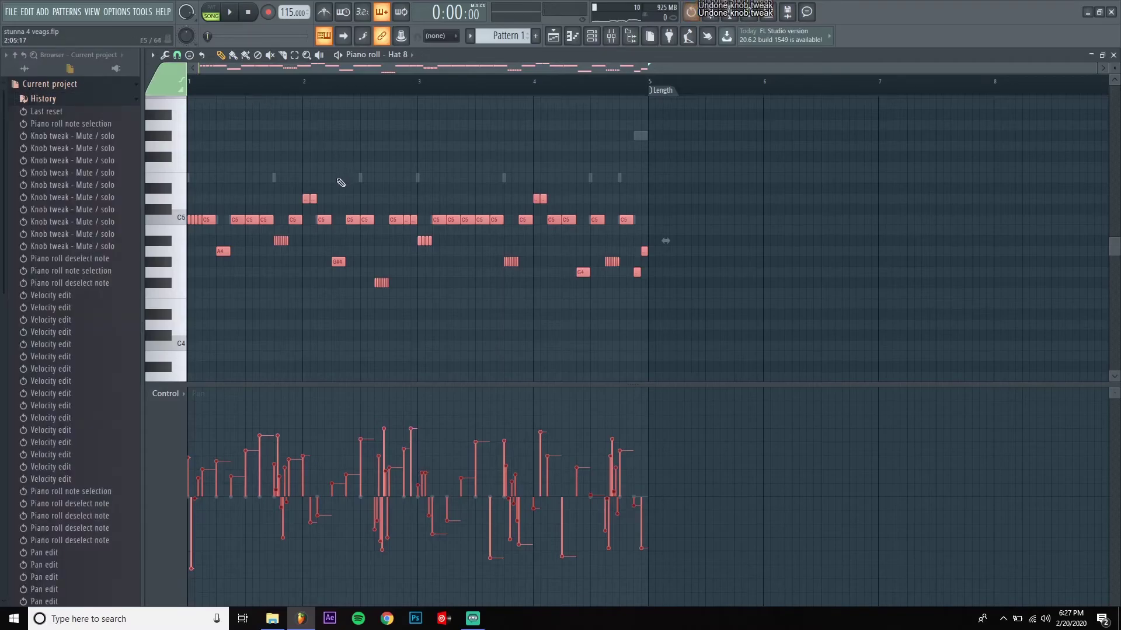
pyautogui.hotkey('ctrl', 'alt', 'z')
pyautogui.hotkey('ctrl', 'alt', 'z')
pyautogui.hotkey('ctrl', 'alt', 'z')
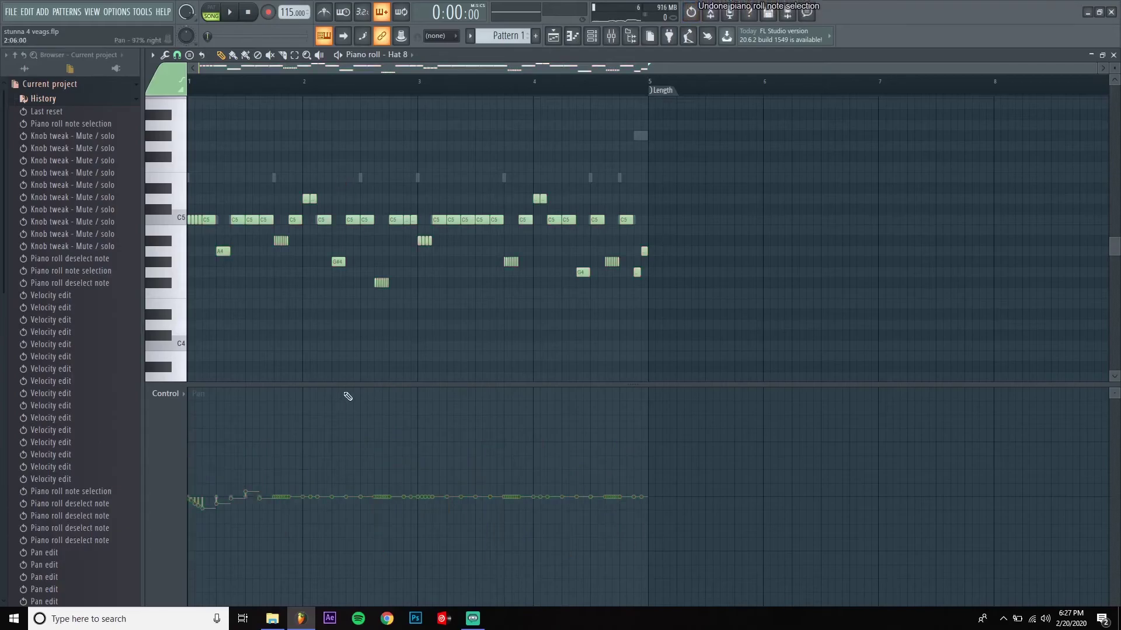
# Unmute all channels in the channel rack during playback to hear the hand-panned Hat 8 pattern with the full beat.
pyautogui.click(232, 16)
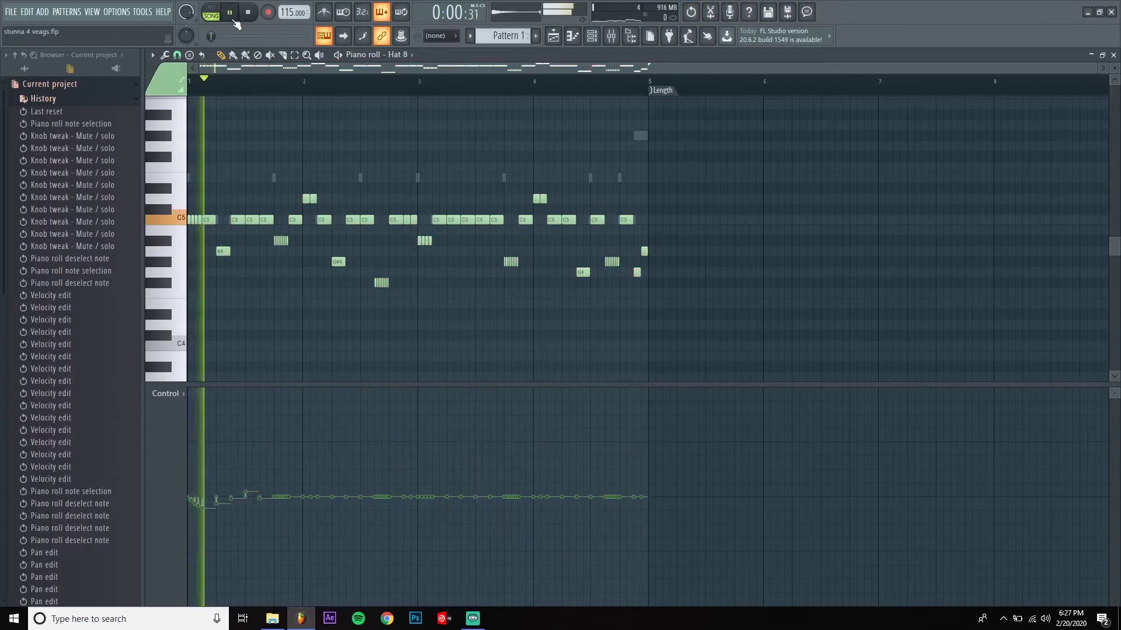
pyautogui.press('F6')
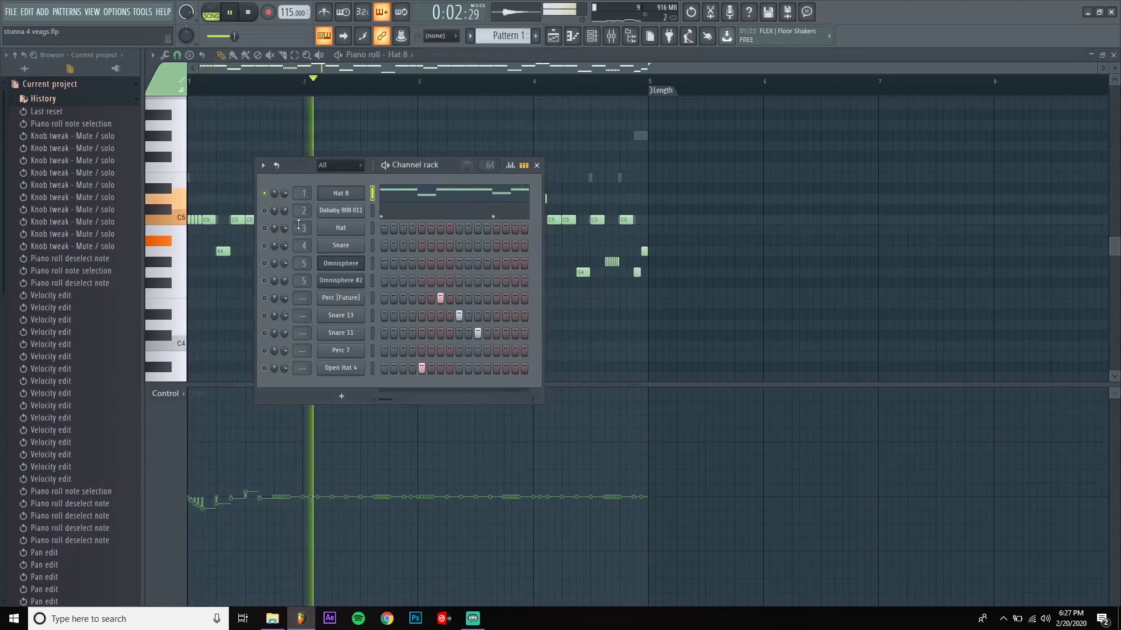
pyautogui.rightClick(265, 193)
pyautogui.click(266, 194)
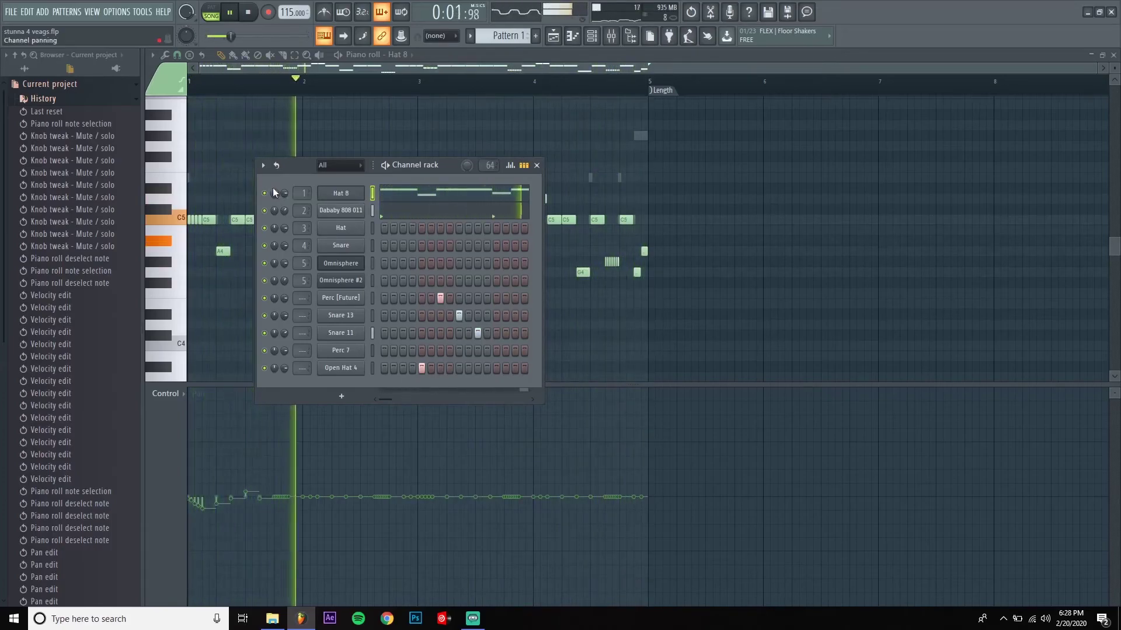
pyautogui.press('space')
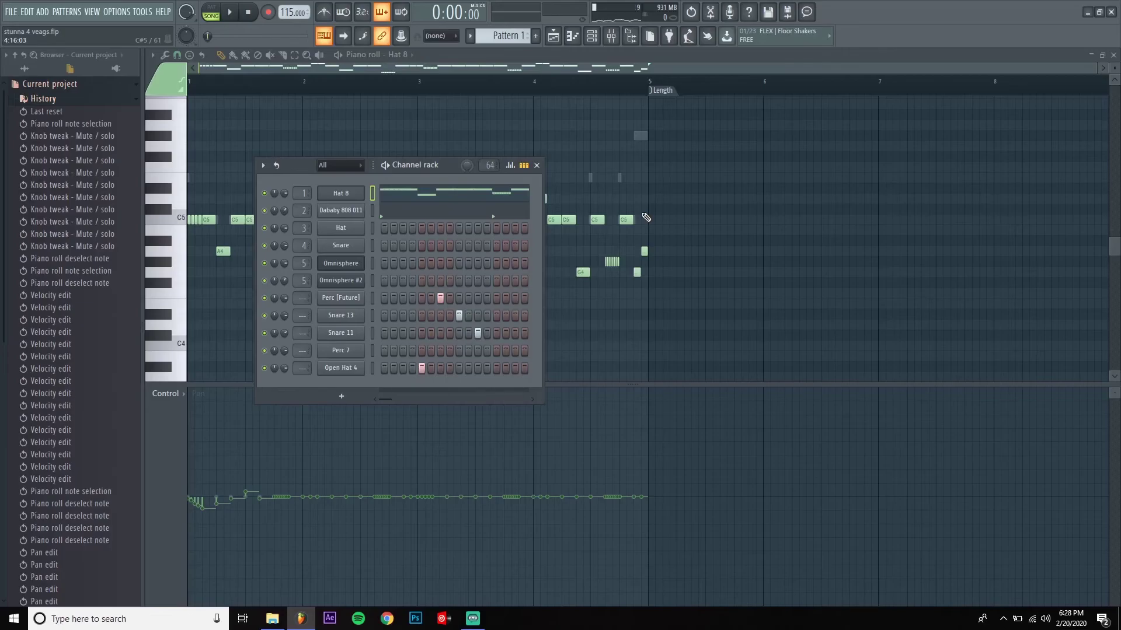
pyautogui.press('F6')
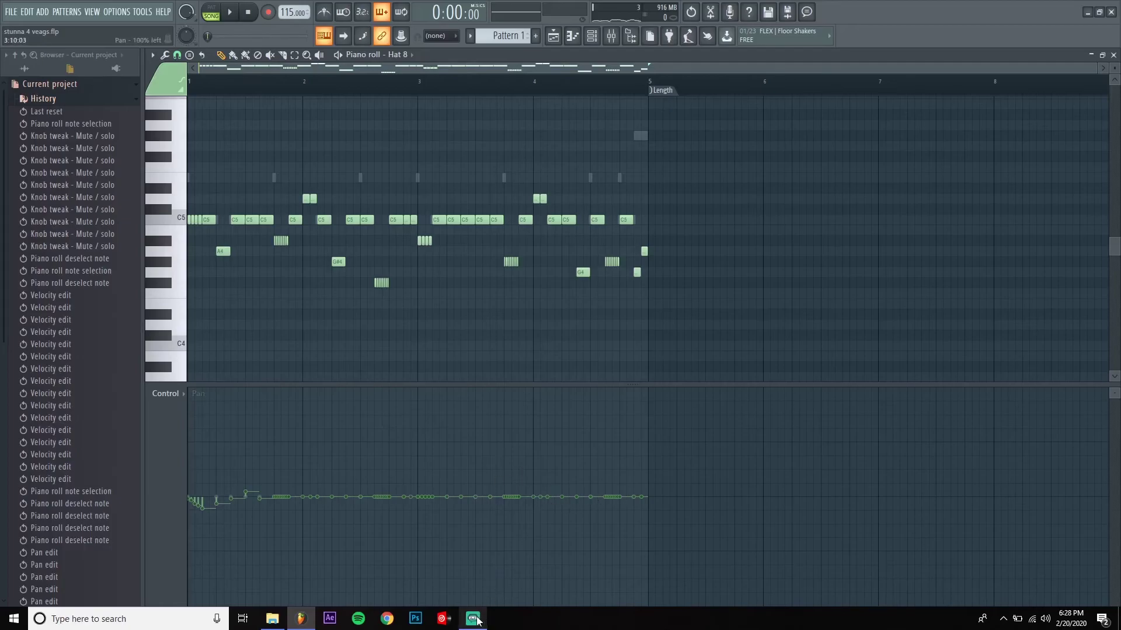
# Play the full beat with the finished Hat 8 pattern once more.
pyautogui.moveTo(478, 619)
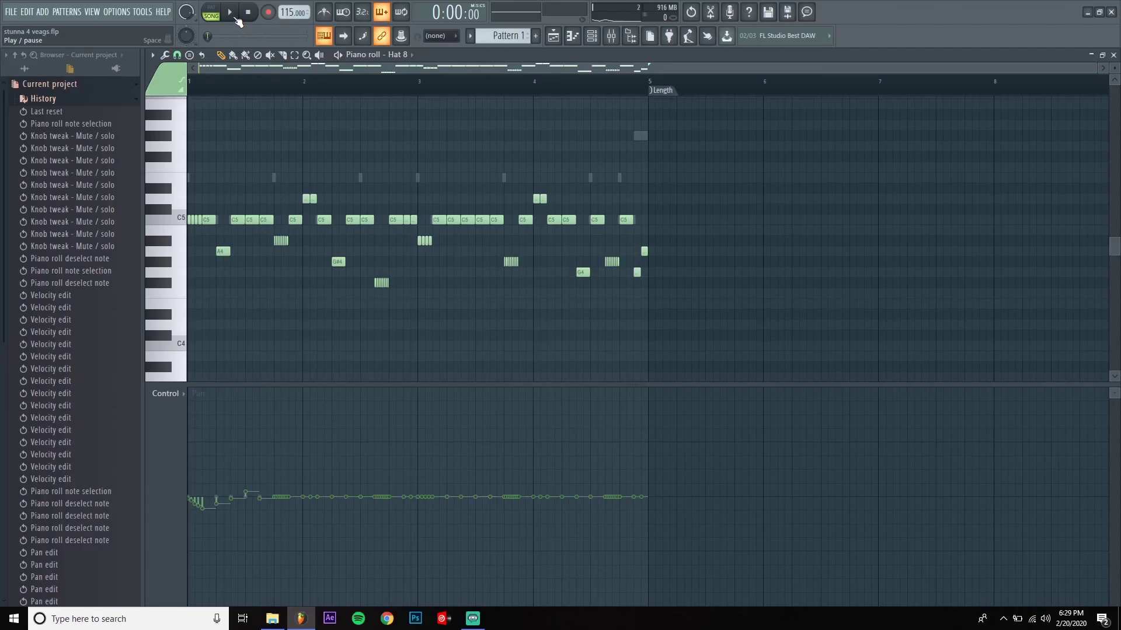
pyautogui.click(234, 16)
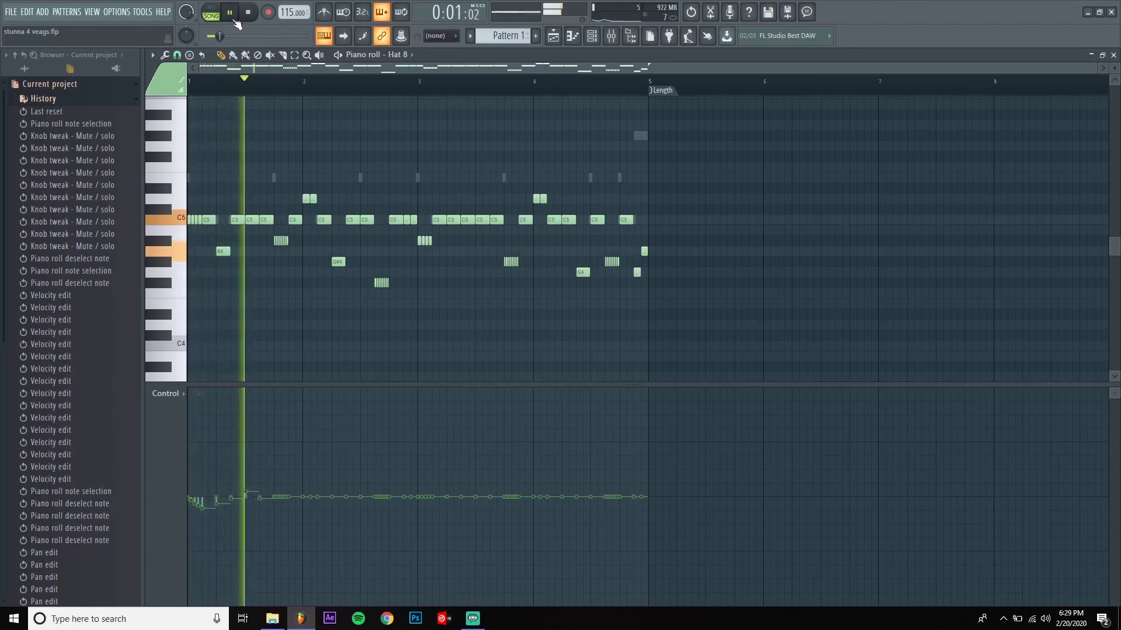